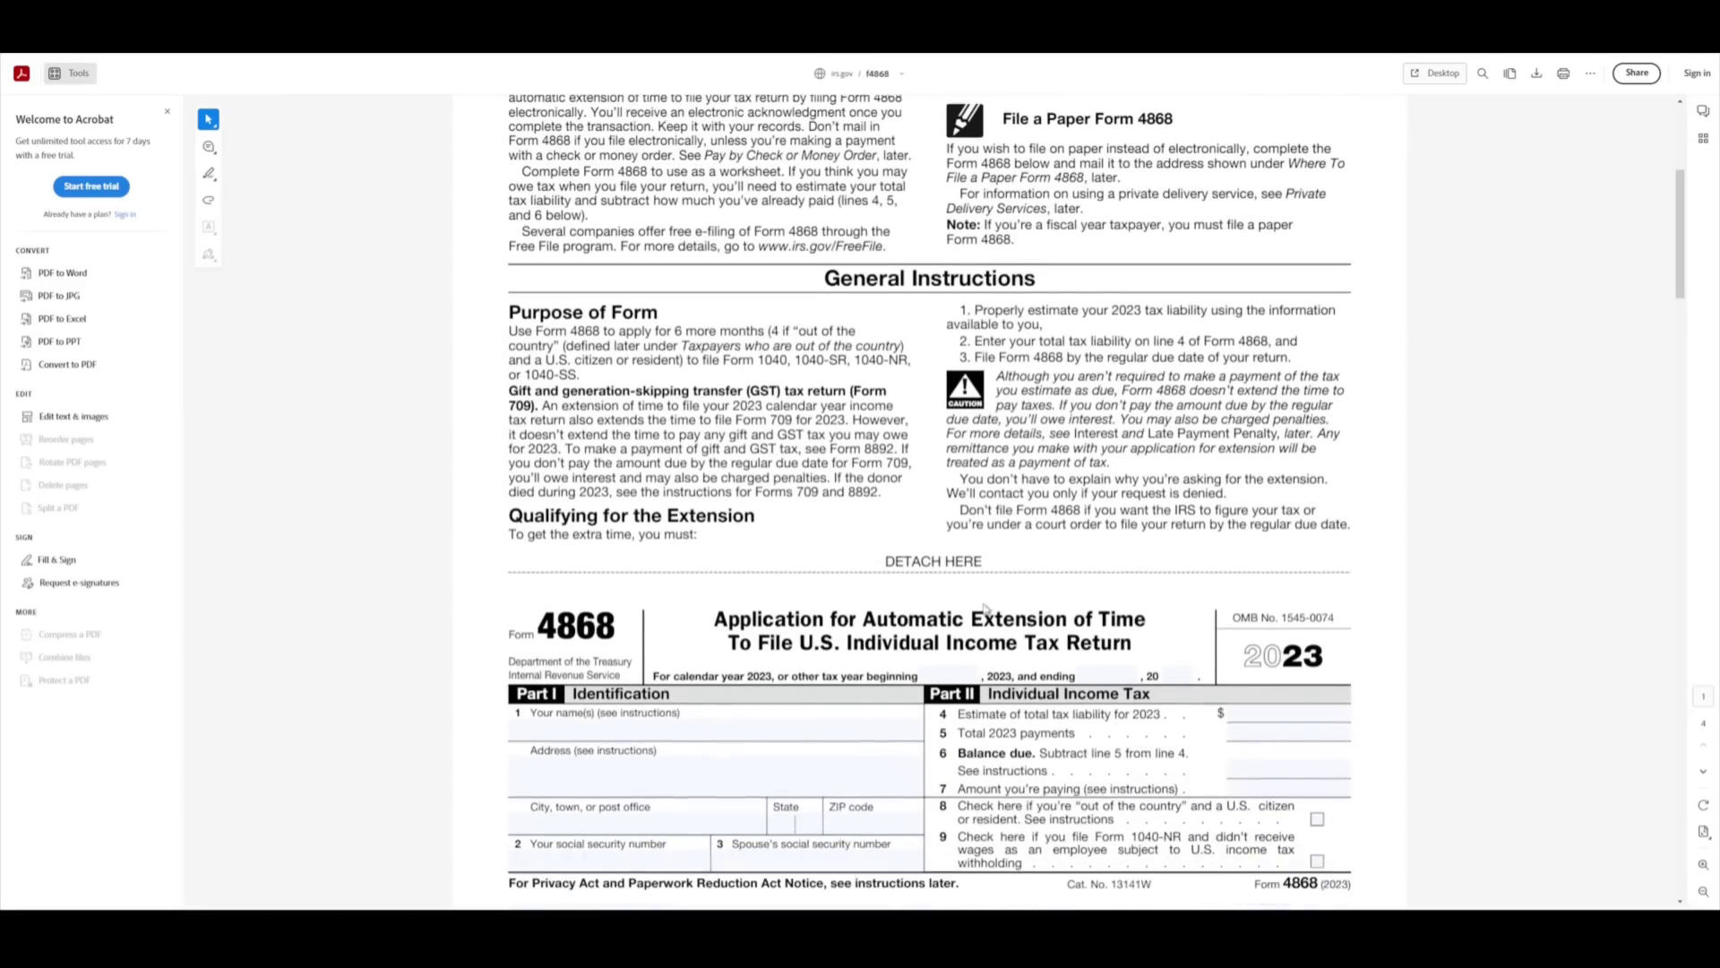
# Review the Form 4868 PDF, covering its filing options, general instructions and the Part I and Part II fields
pyautogui.scroll(-3, 985, 610)
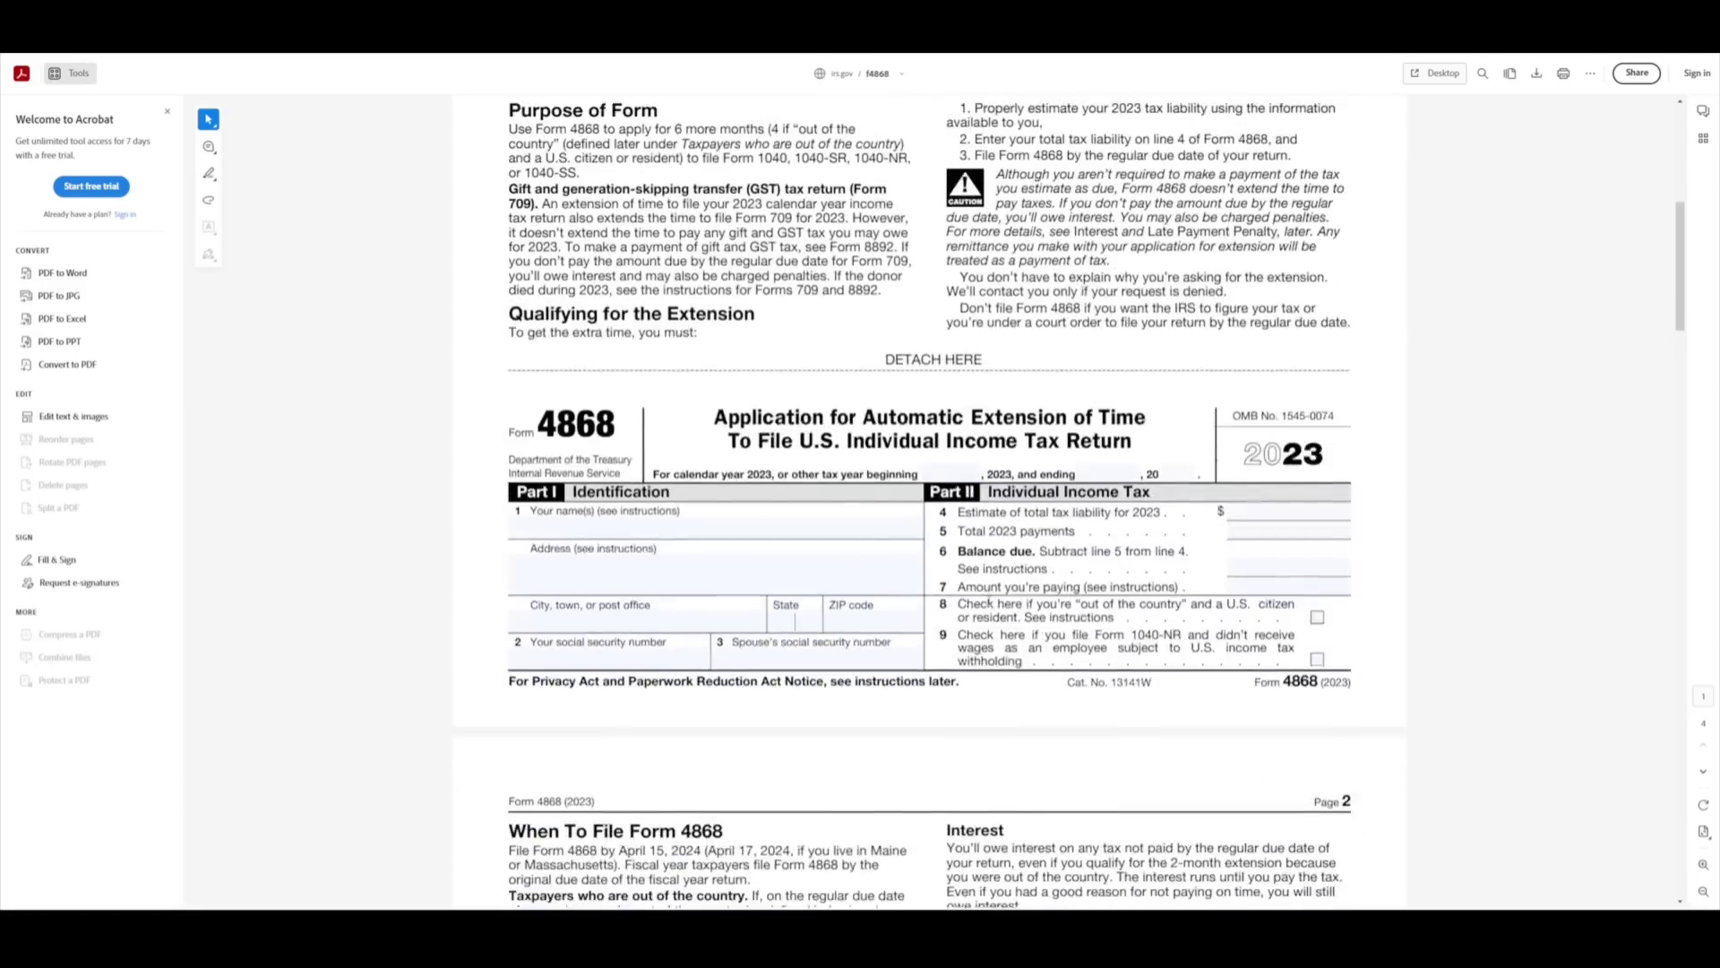
pyautogui.scroll(8, 1012, 645)
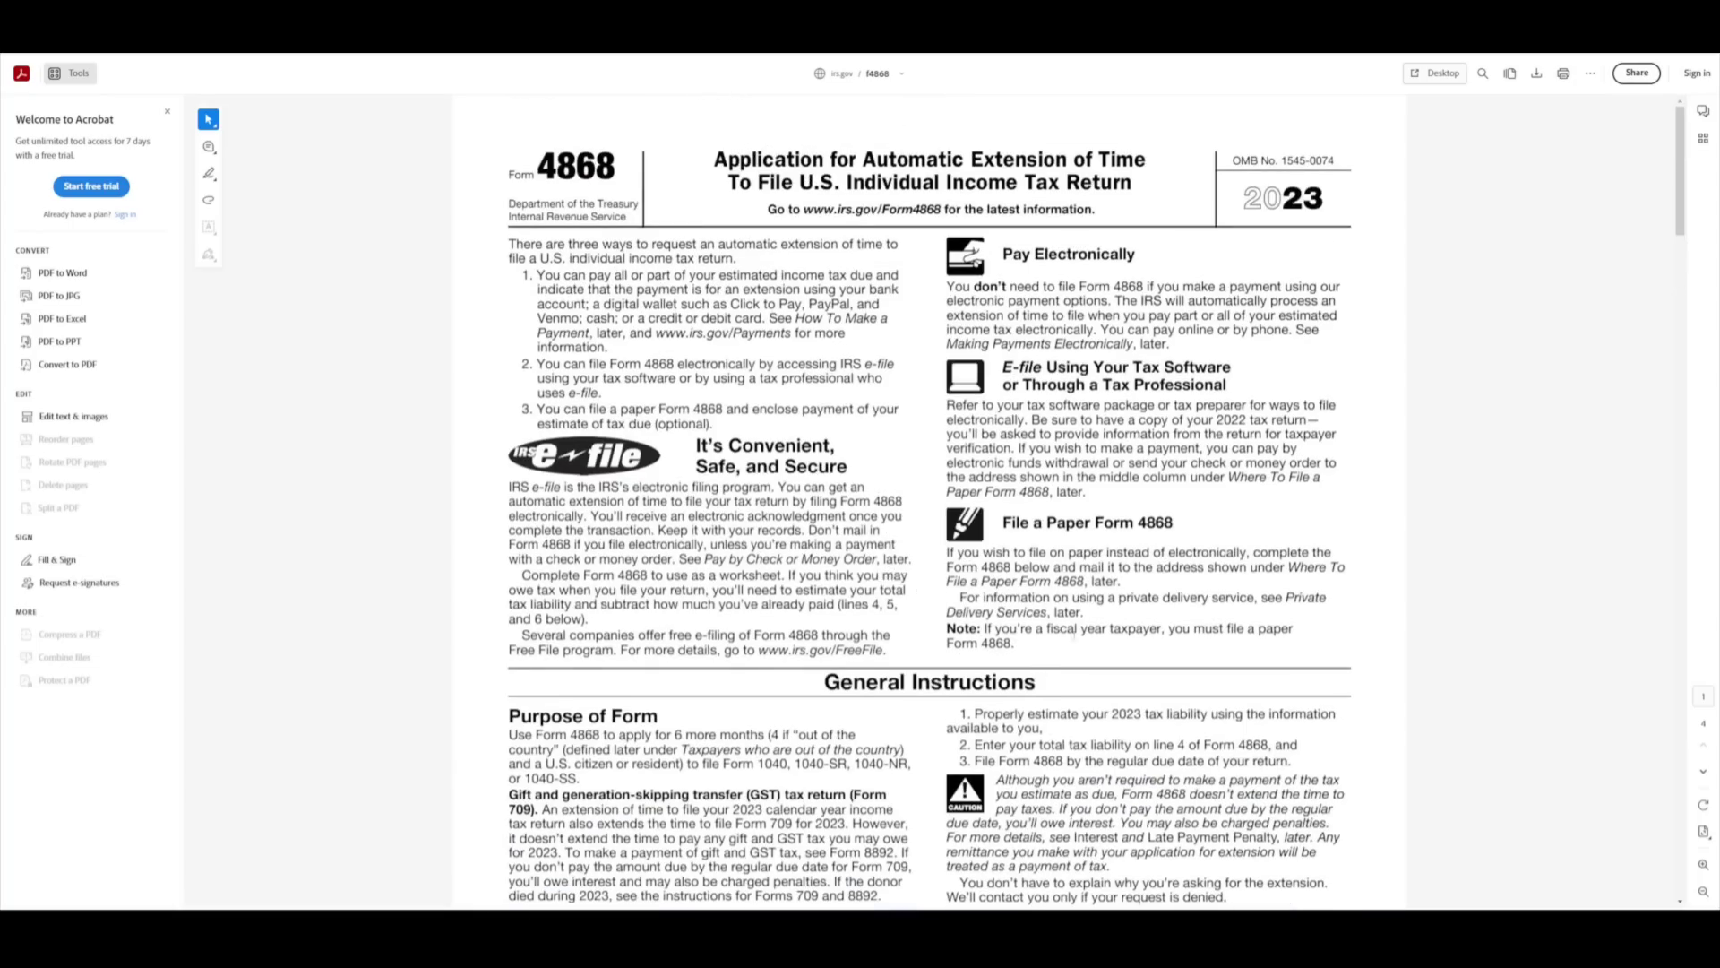
pyautogui.scroll(-6, 1075, 637)
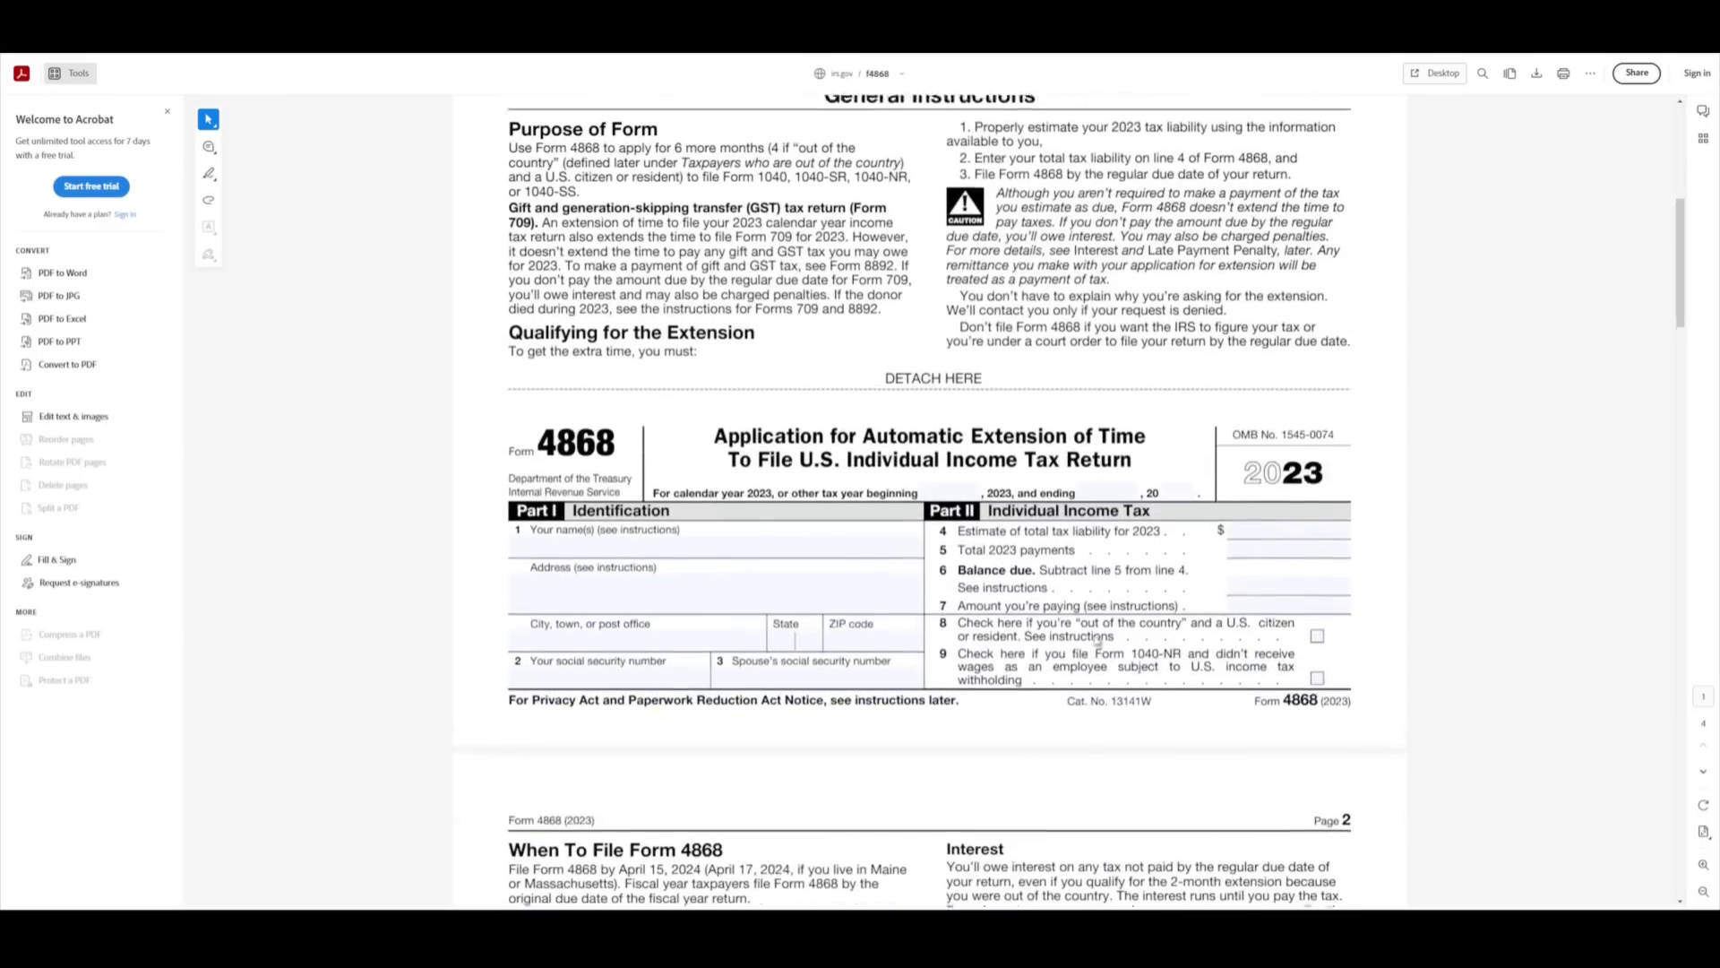
pyautogui.scroll(7, 1095, 639)
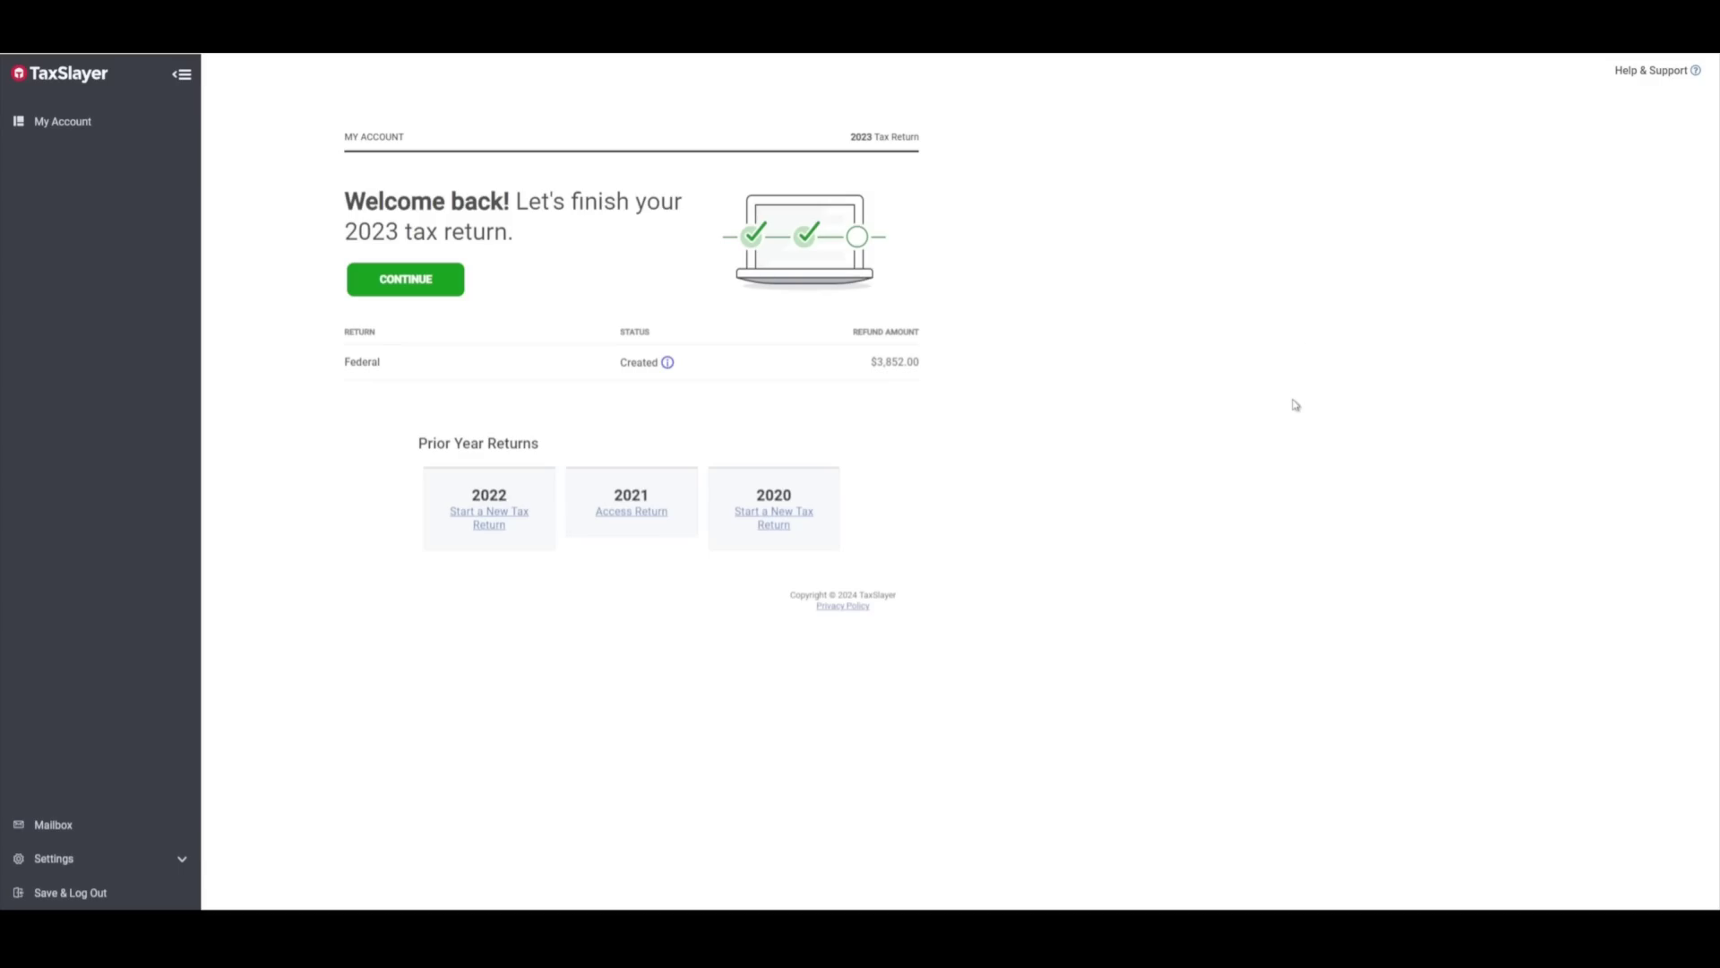
# Switch to TaxSlayer, continue the 2023 return and open the Form 4868 extension application at its tax liability and previously paid amount fields
pyautogui.click(438, 289)
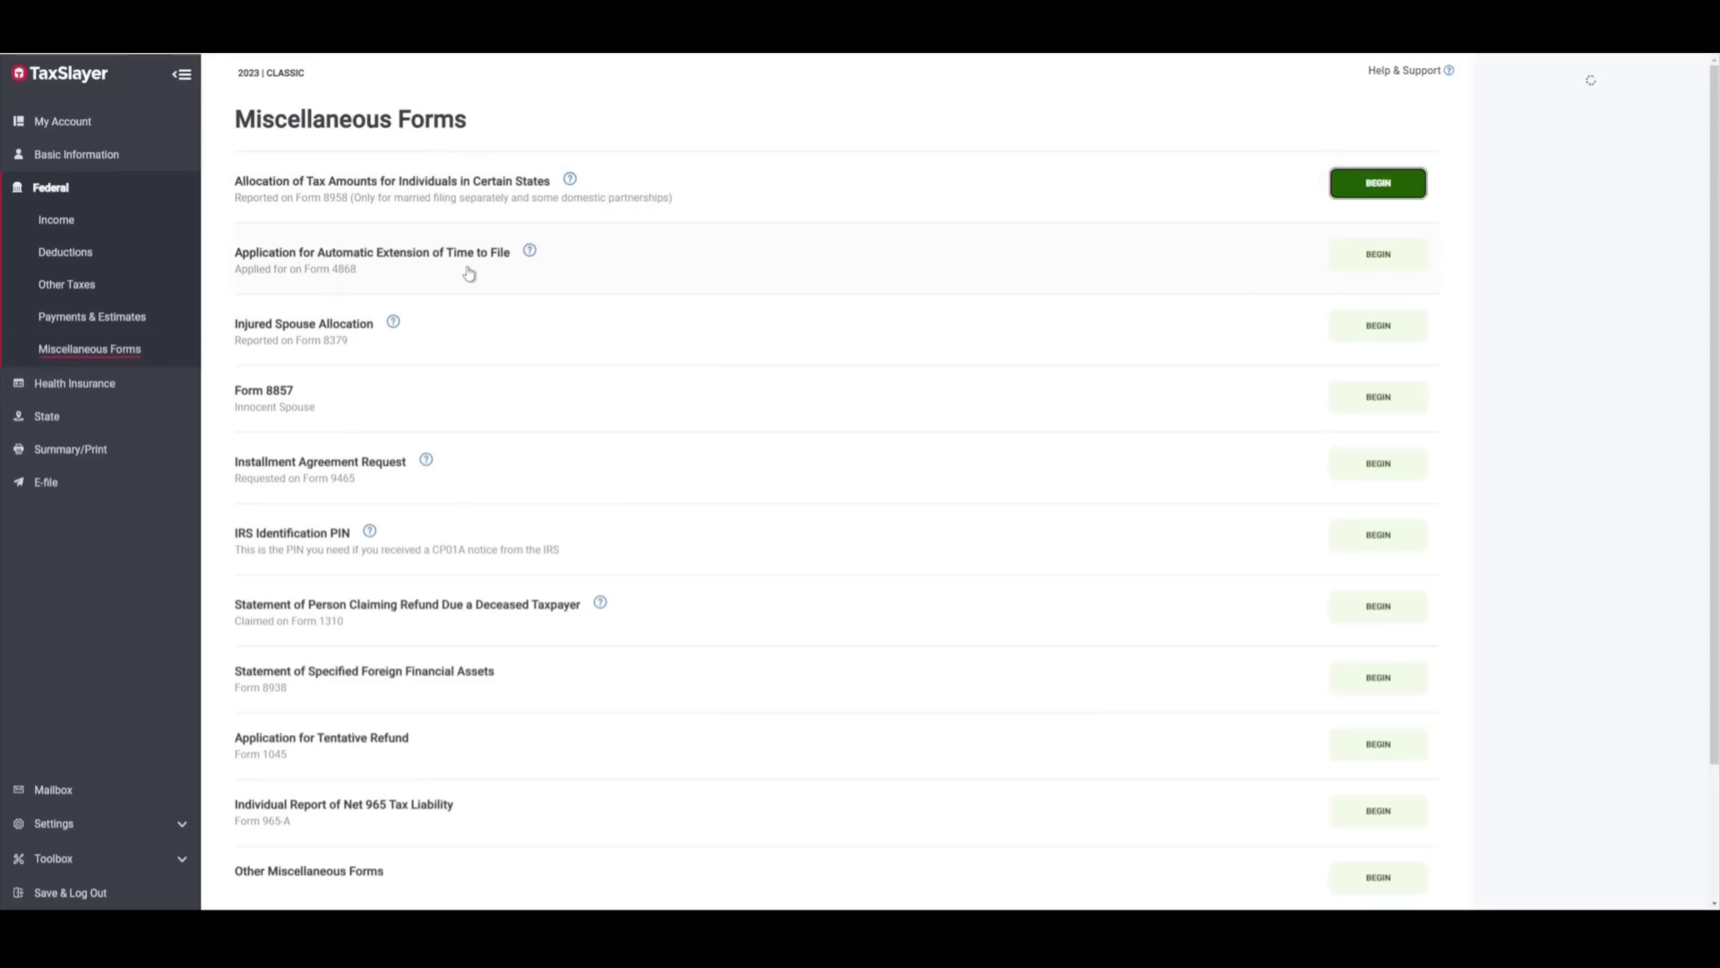
pyautogui.click(1389, 263)
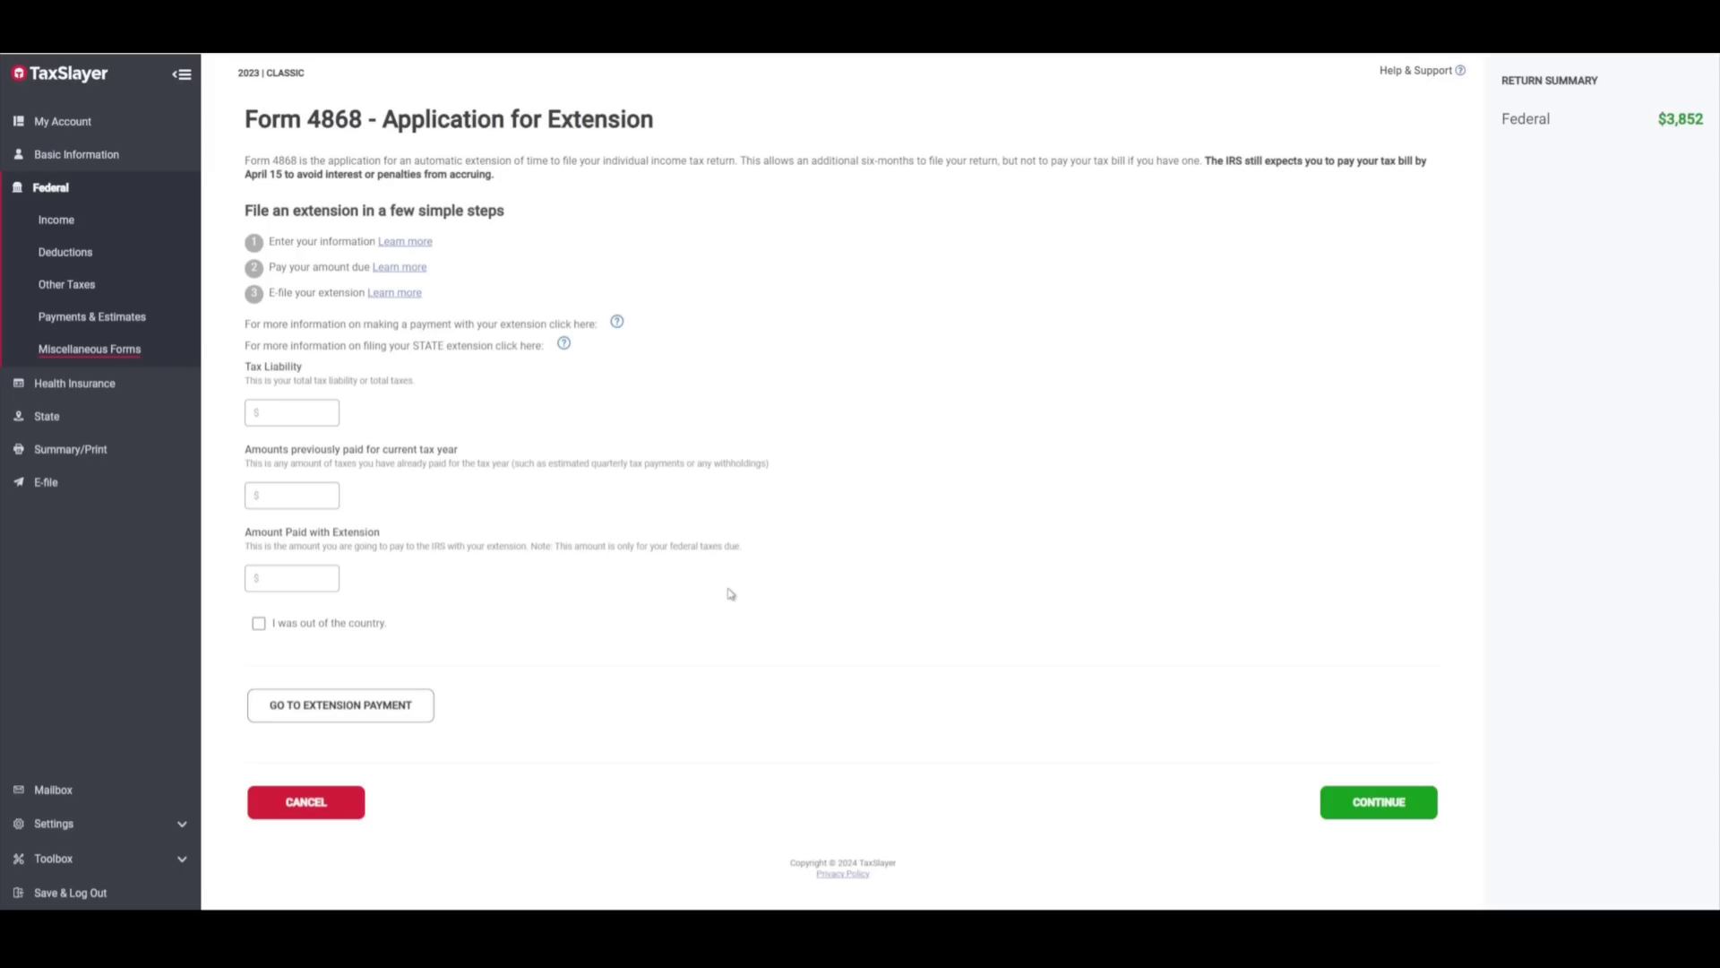
pyautogui.click(294, 413)
pyautogui.click(307, 502)
pyautogui.click(311, 416)
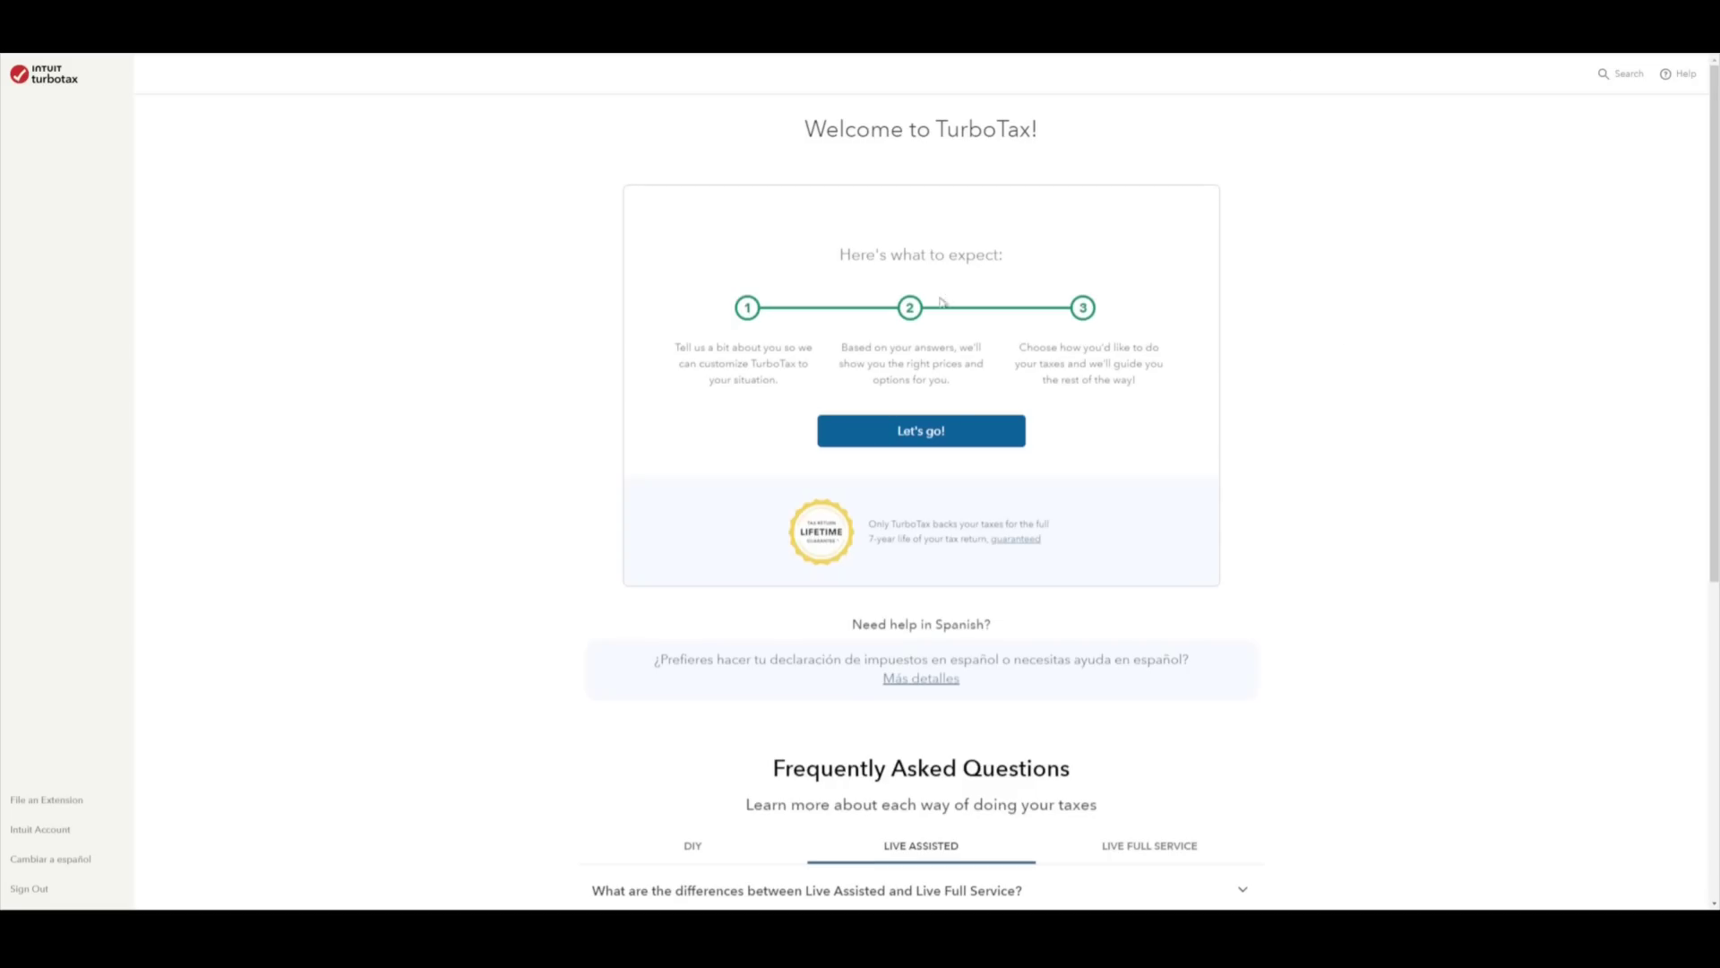
# Switch to TurboTax and start a federal extension, proceeding to the questions about military service or living abroad
pyautogui.click(48, 800)
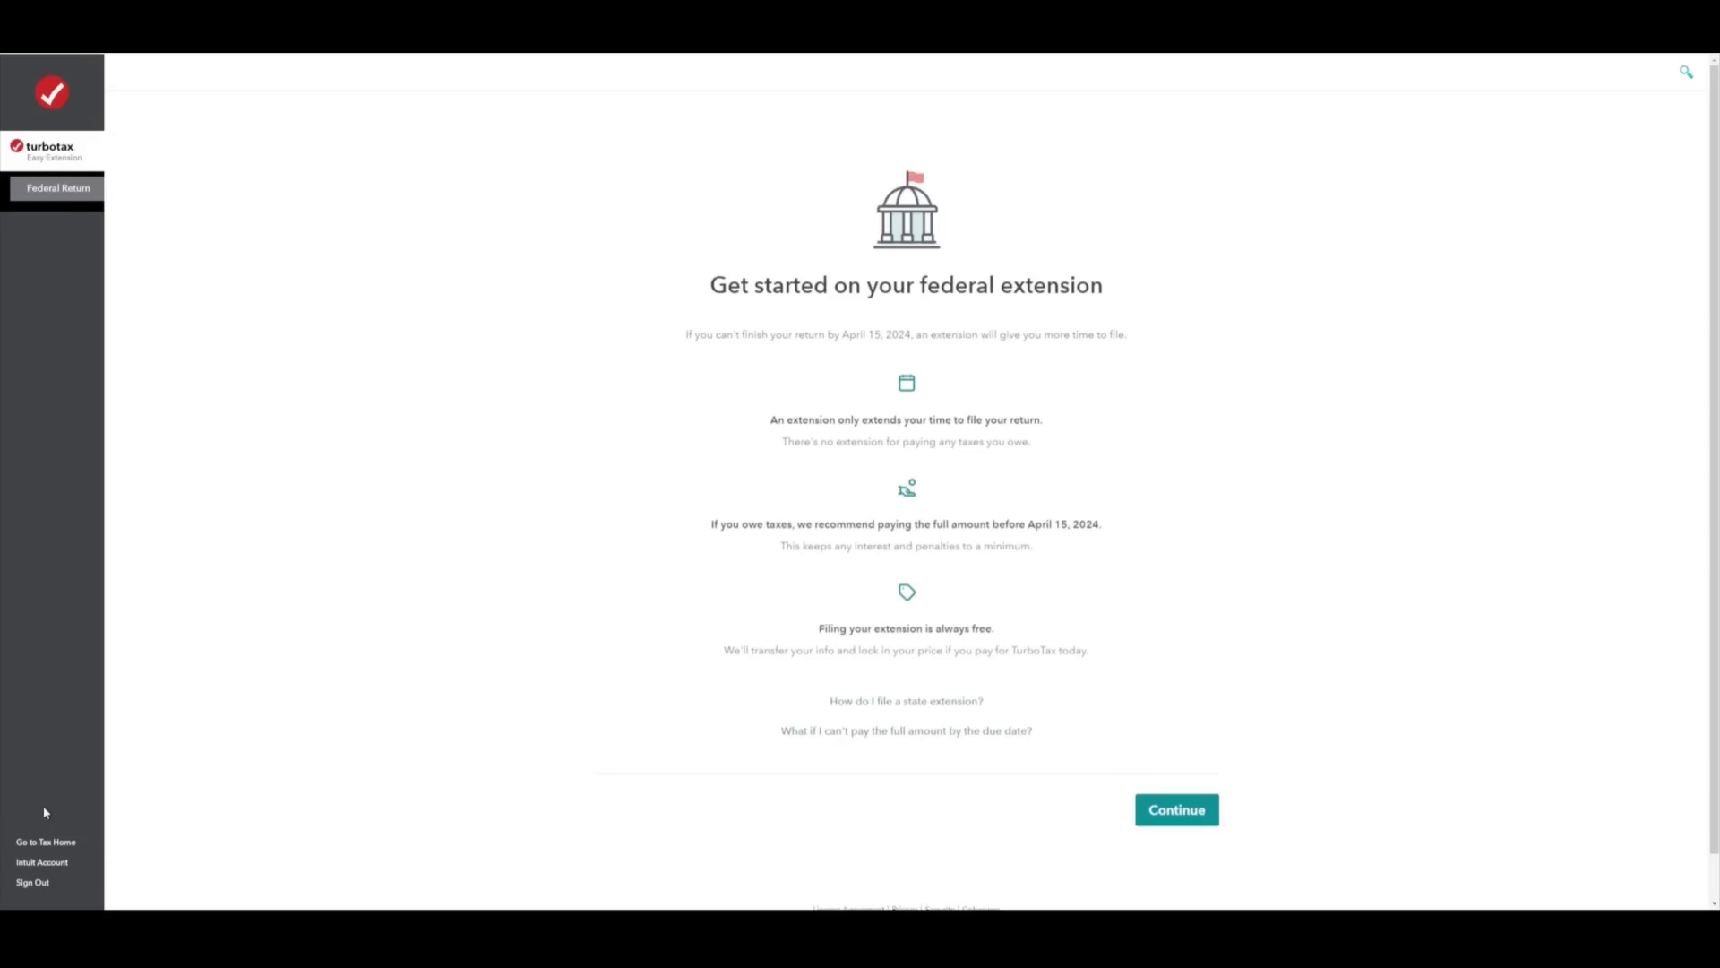
pyautogui.click(1182, 814)
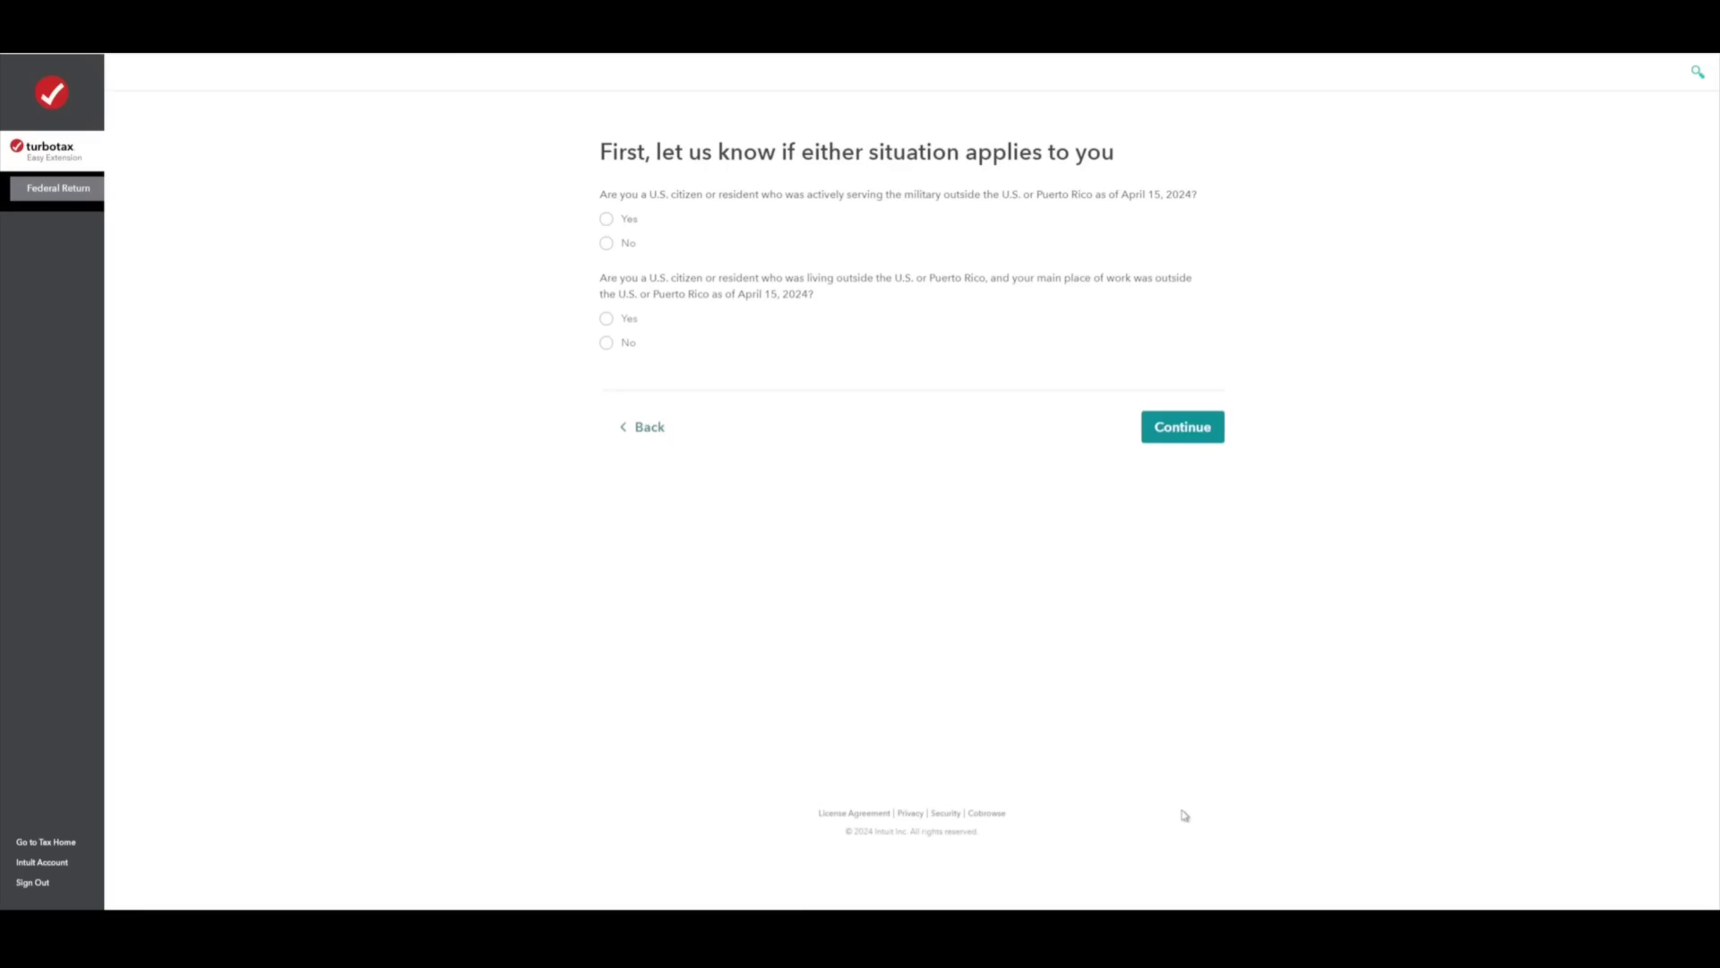
pyautogui.click(1176, 430)
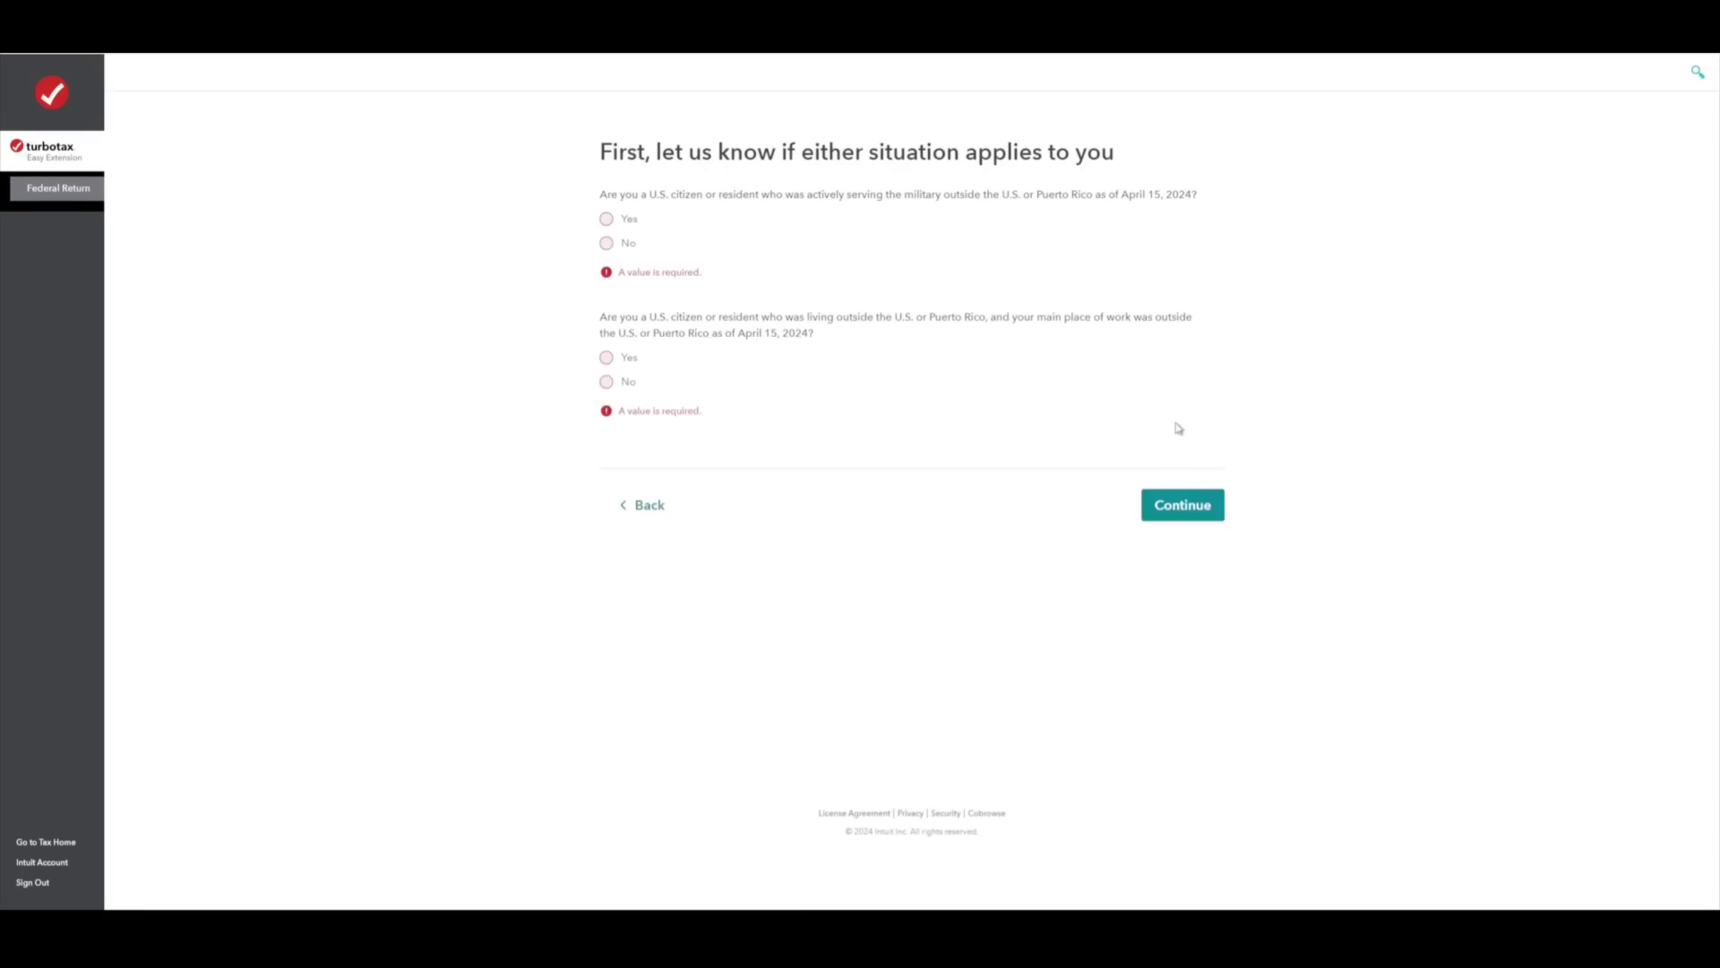
# Answer Yes to both the military-service-abroad and living-abroad questions, and proceed with filing an extension
pyautogui.click(626, 244)
pyautogui.click(628, 346)
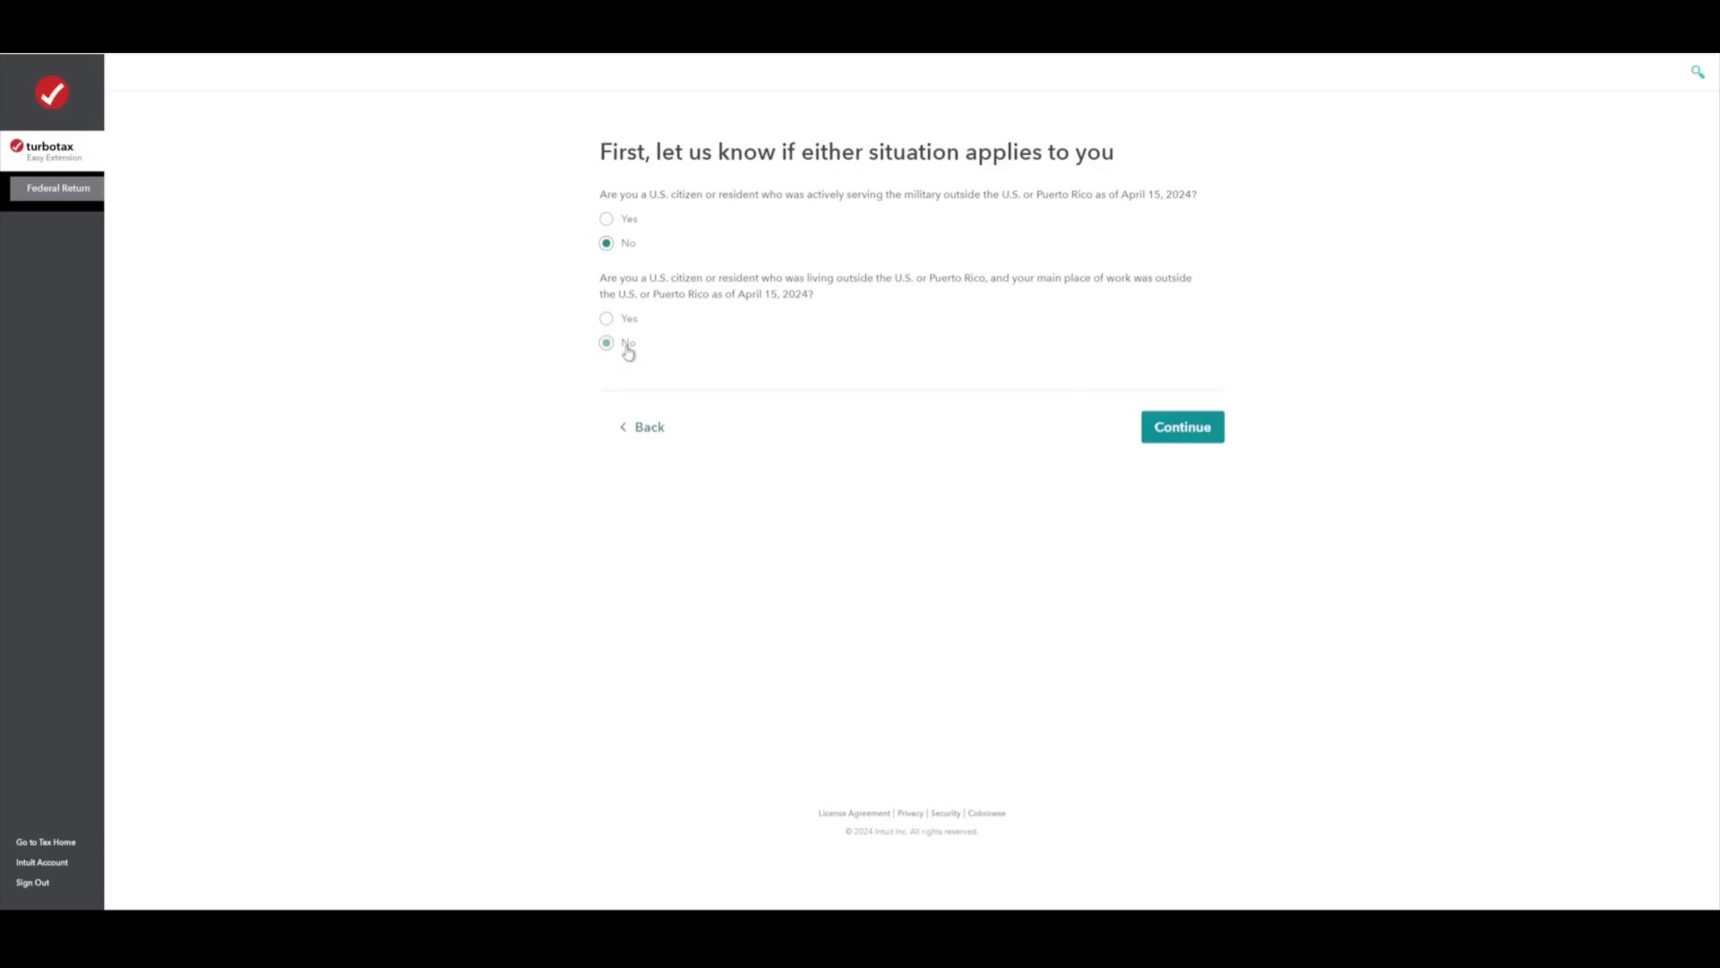
pyautogui.click(613, 321)
pyautogui.click(627, 219)
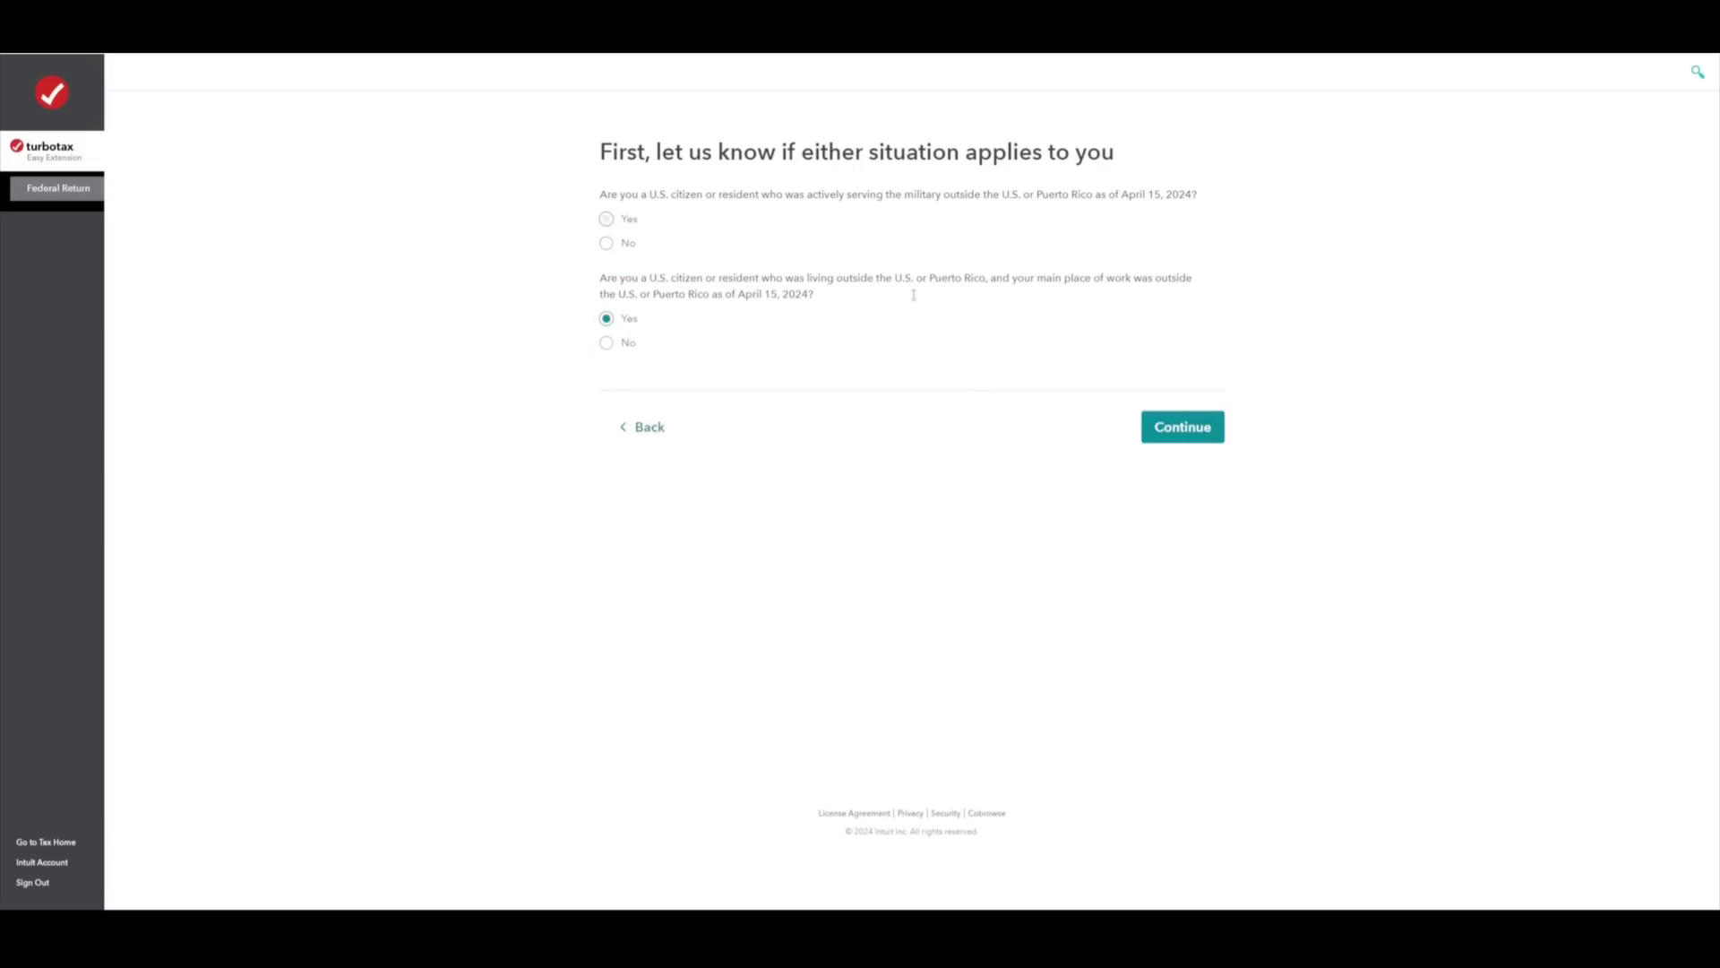
pyautogui.click(1192, 431)
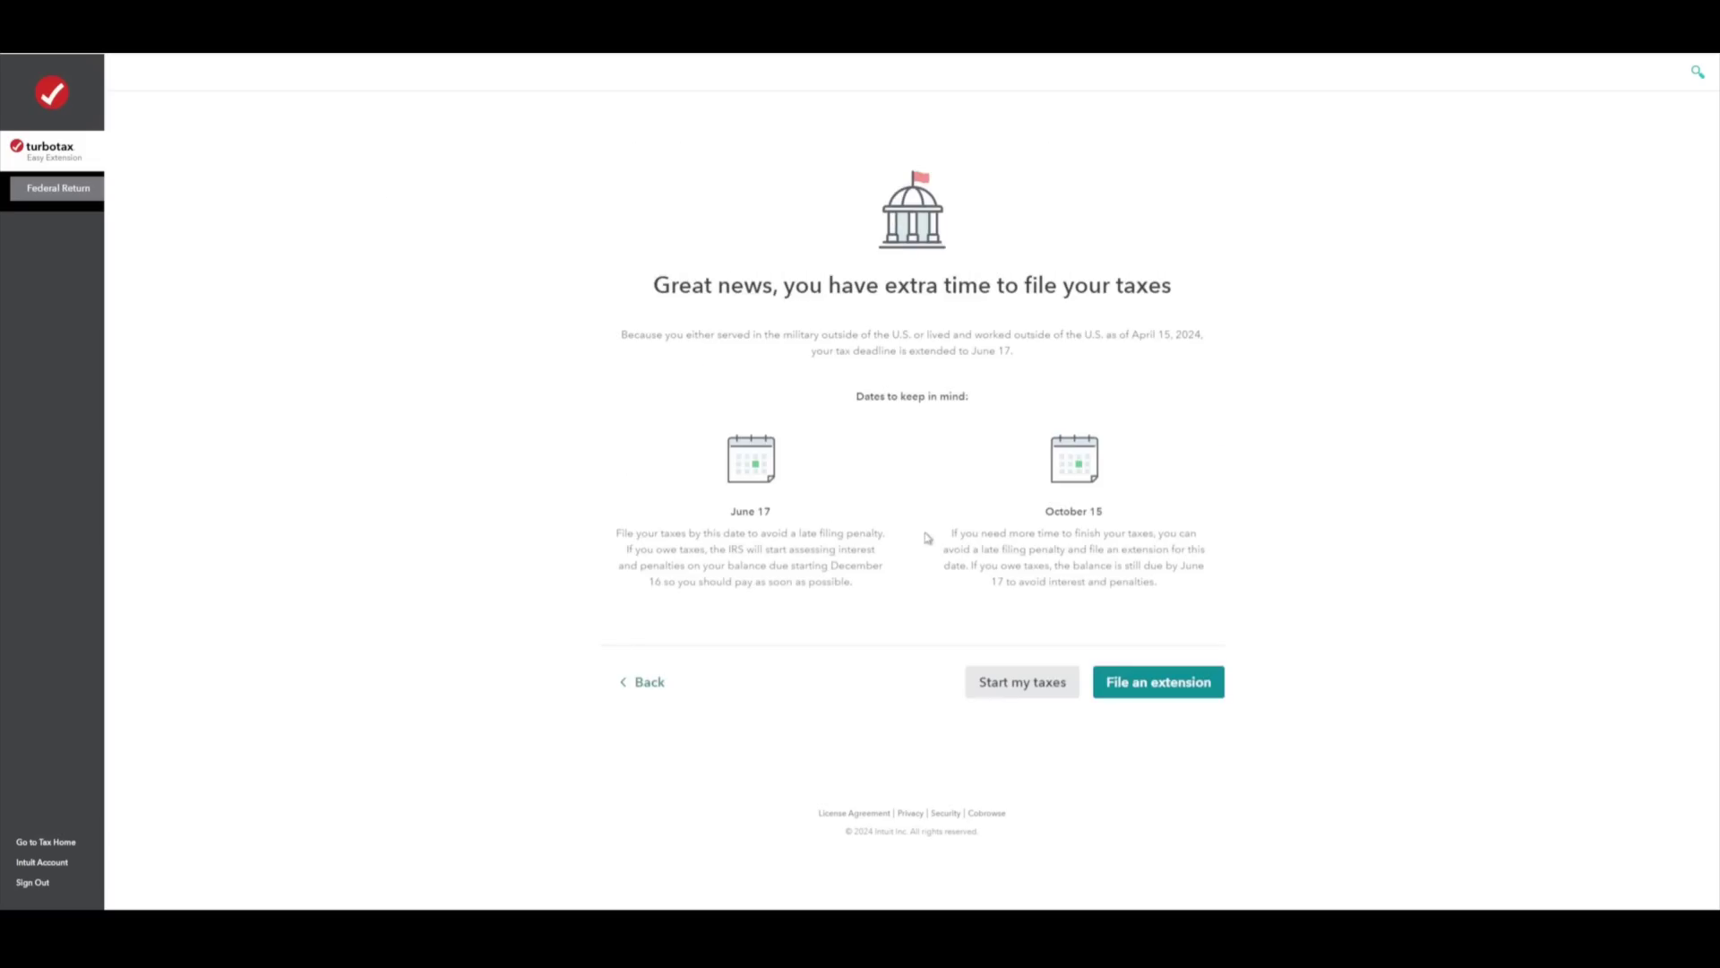
pyautogui.click(1179, 690)
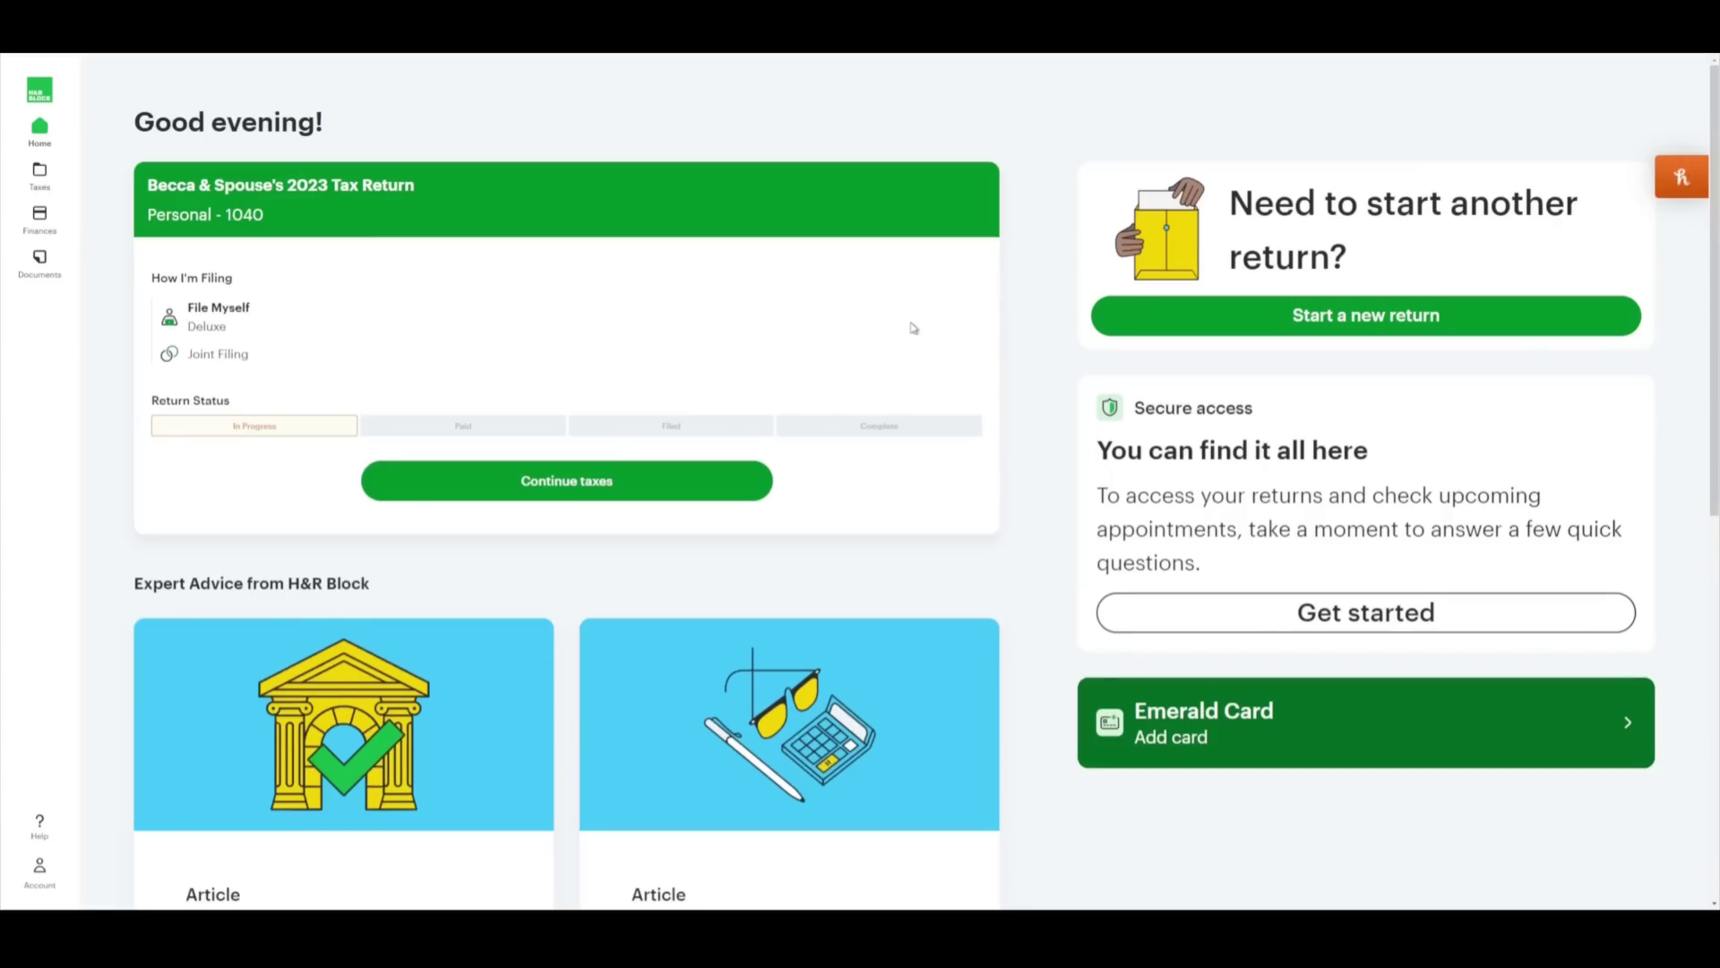
# Switch to H&R Block, continue the 2023 tax return and open the option to file an extension
pyautogui.click(616, 492)
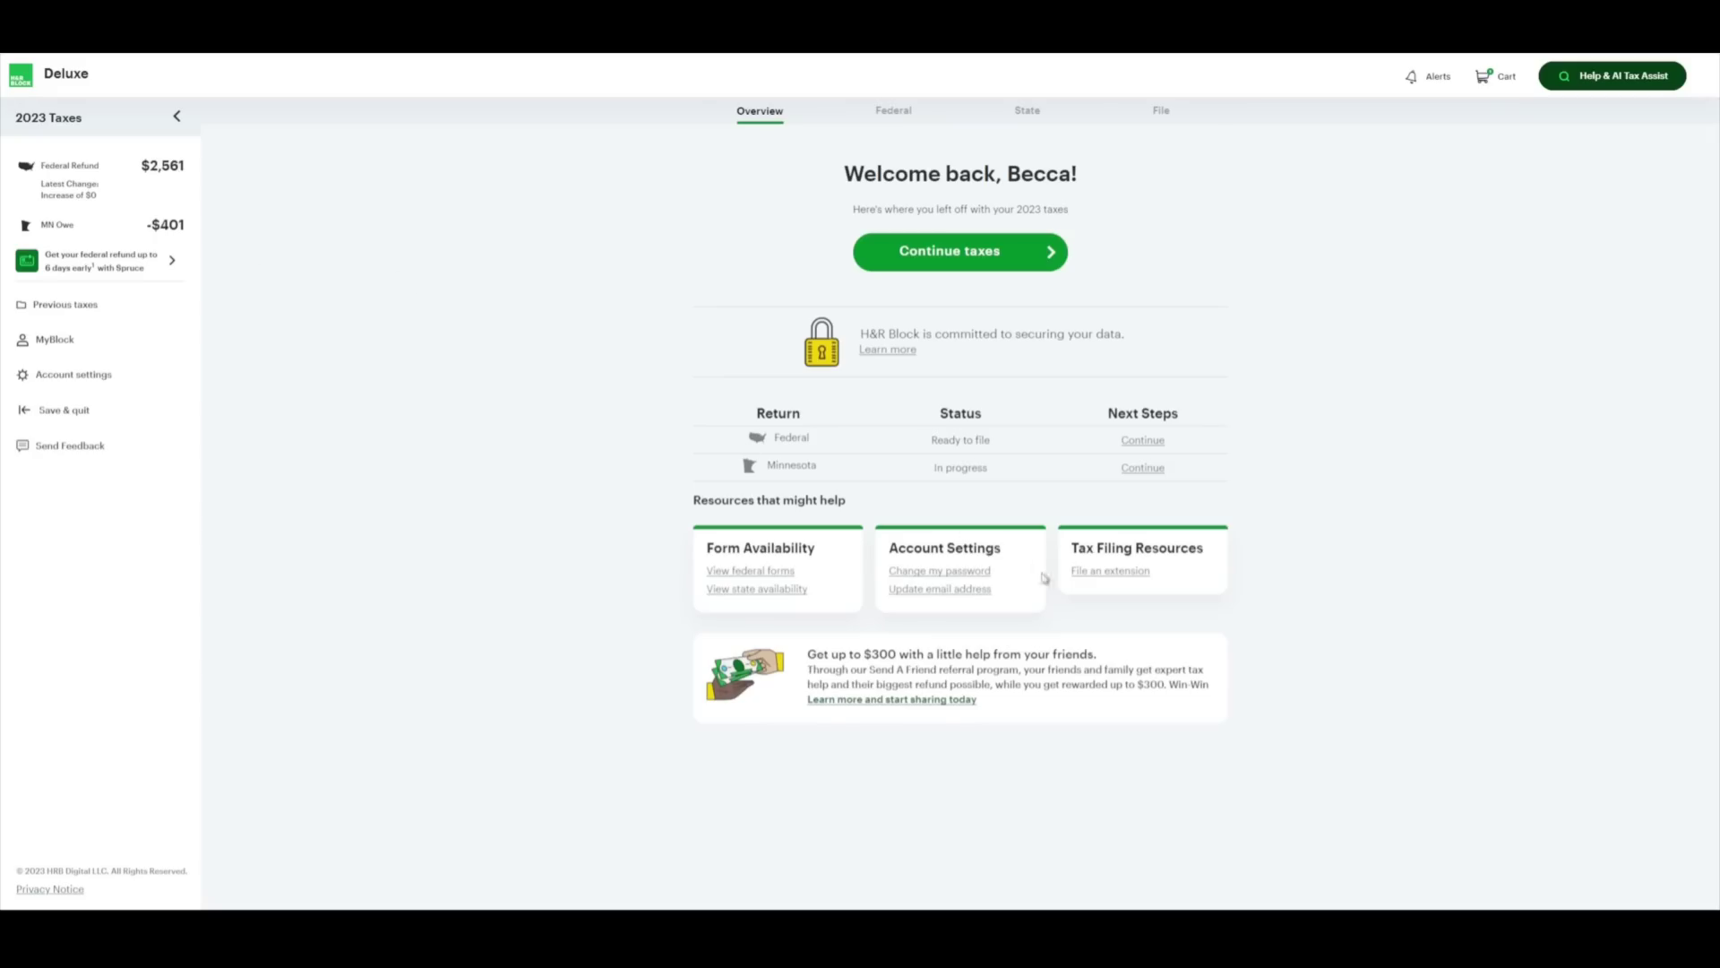
pyautogui.click(1102, 574)
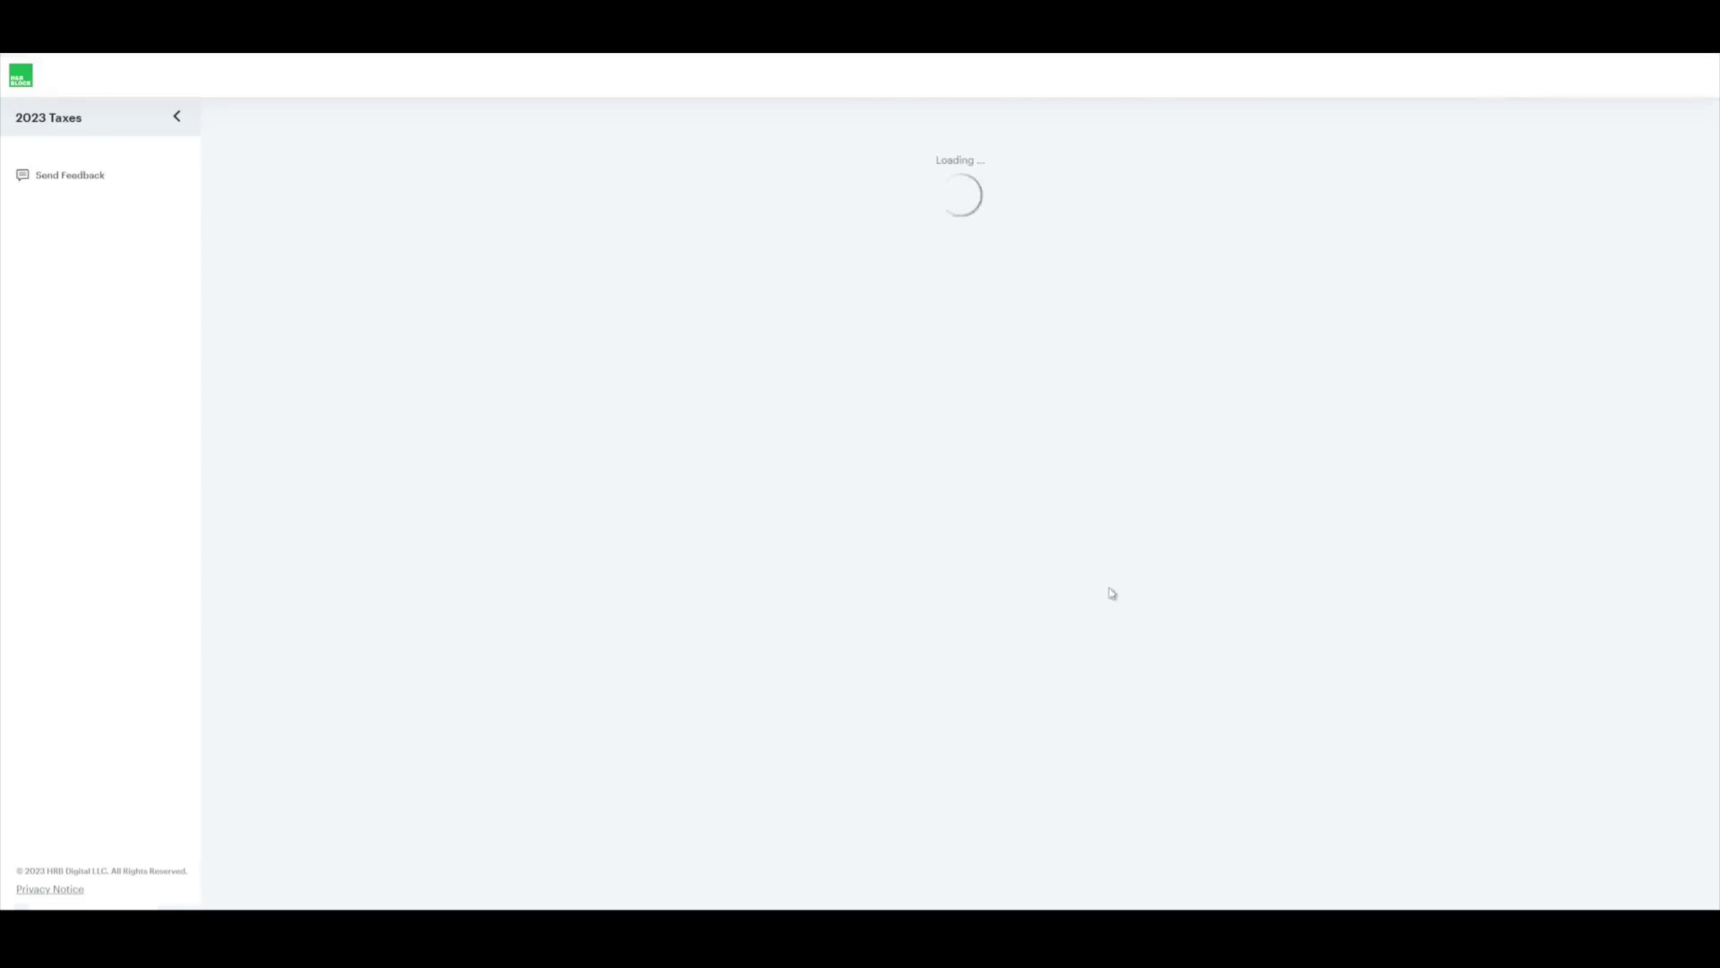
pyautogui.click(1192, 664)
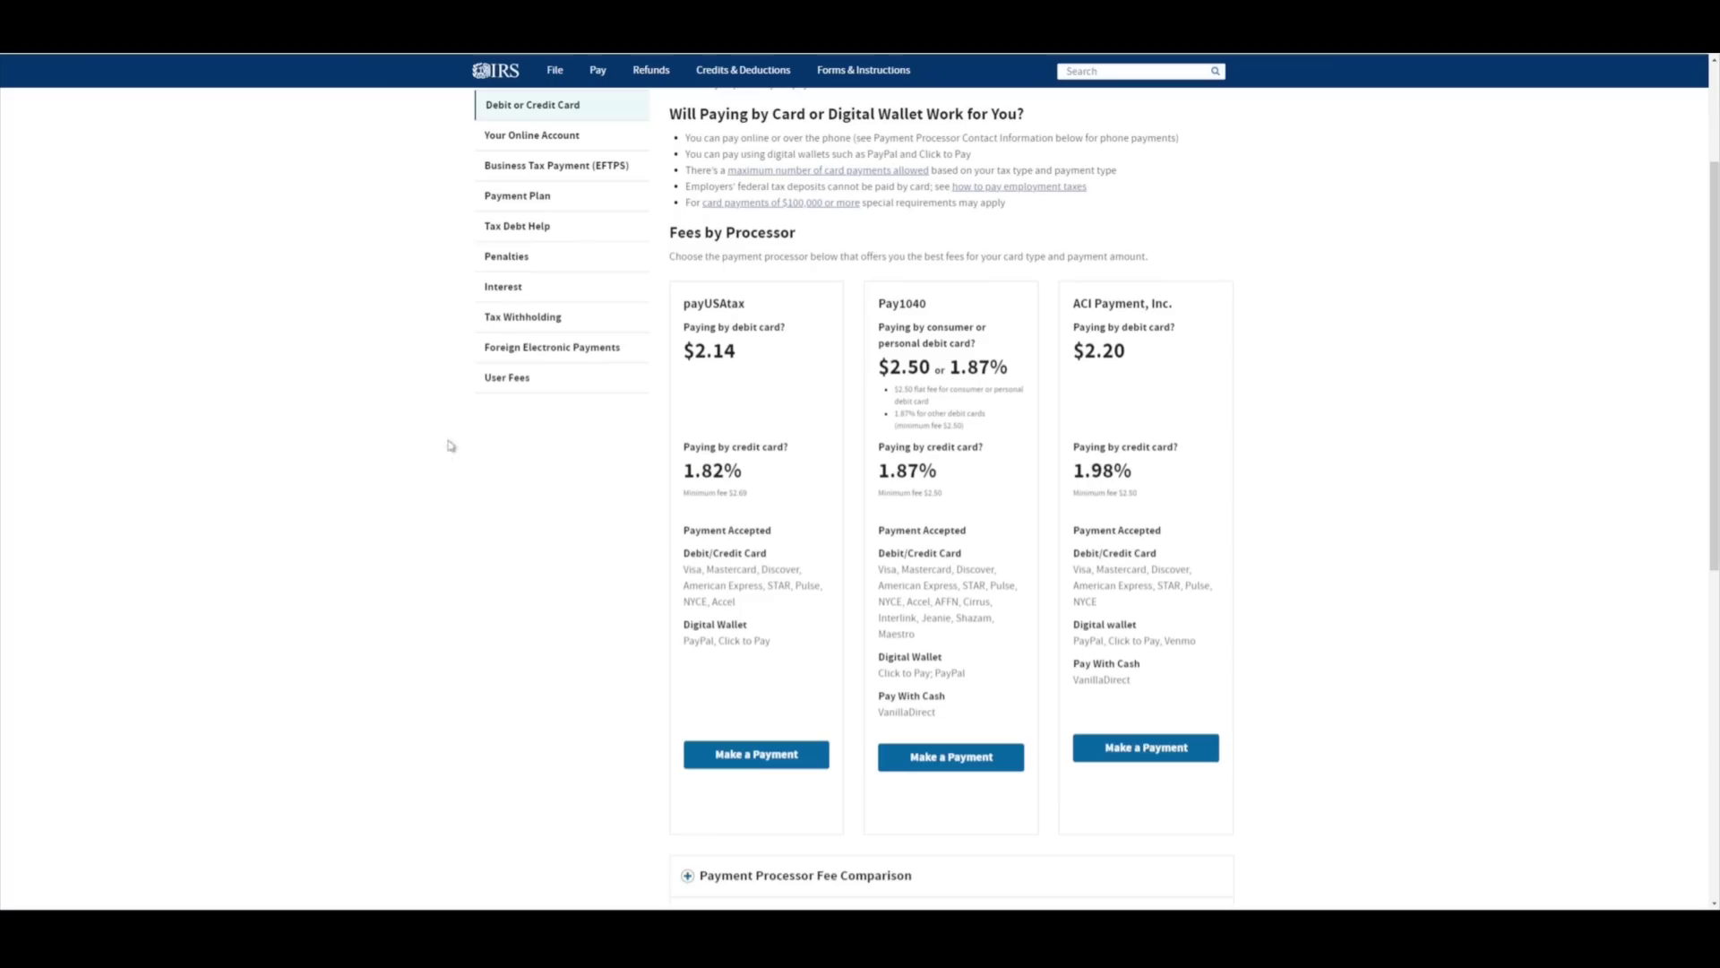
# Switch to the IRS card payment page and compare the processors' debit and credit card fees and accepted payment methods
pyautogui.scroll(2, 568, 564)
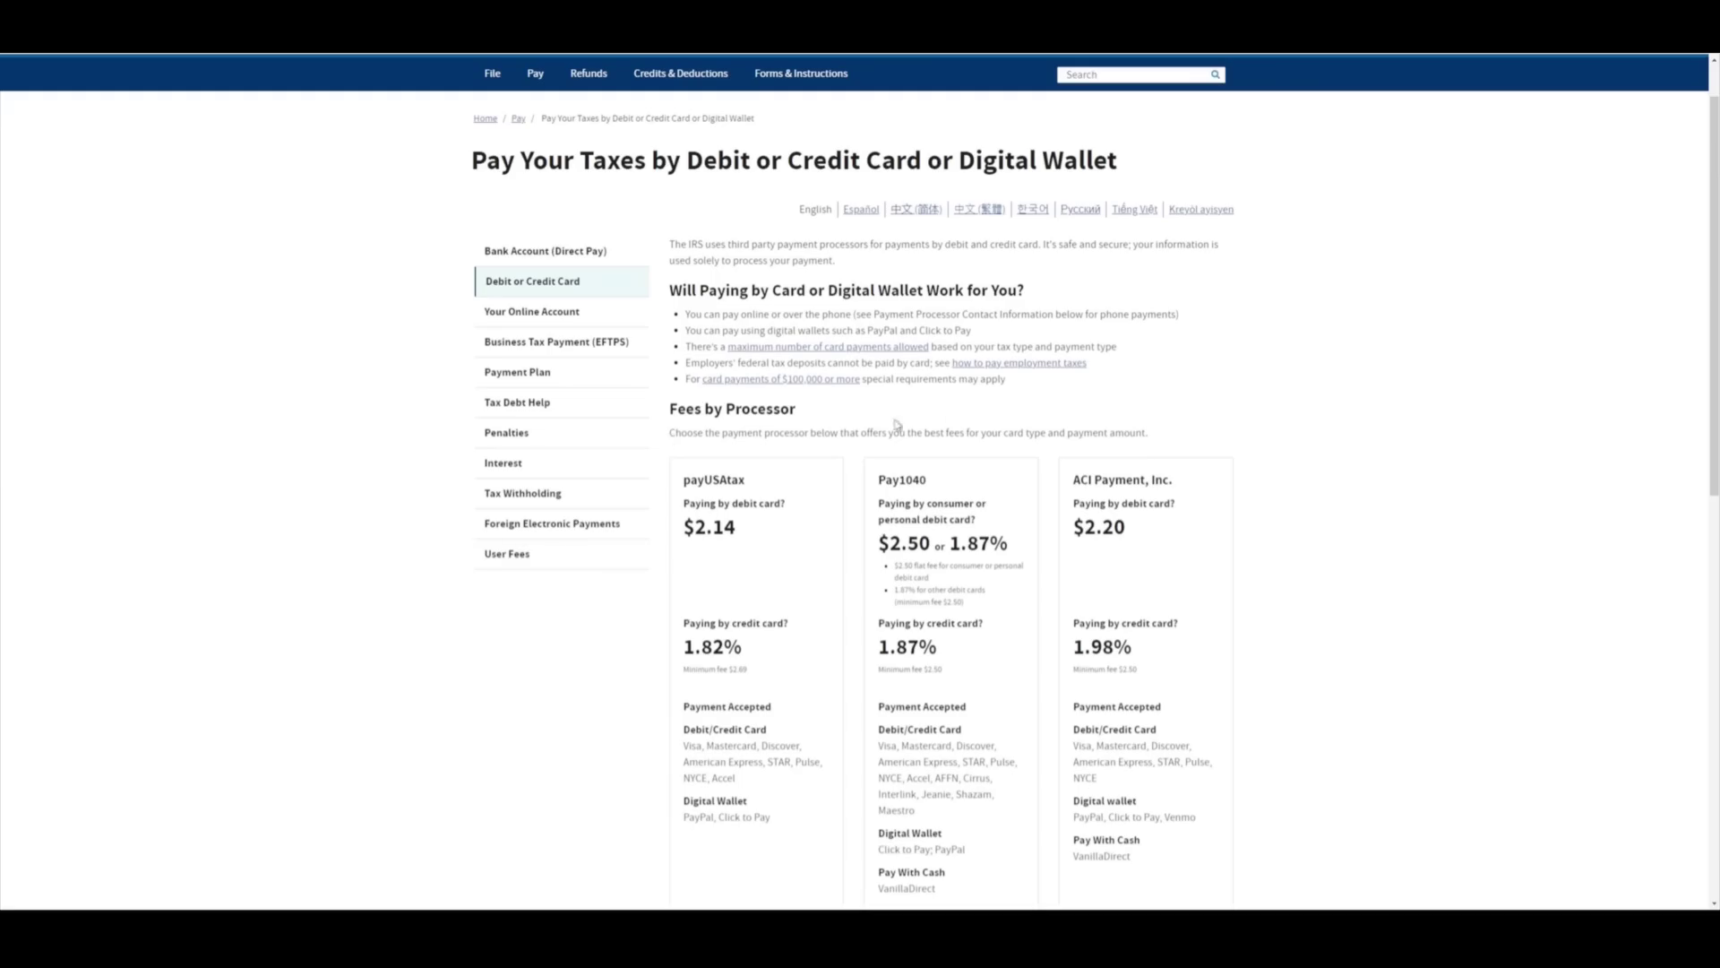
pyautogui.scroll(1, 1291, 432)
pyautogui.scroll(-3, 1173, 407)
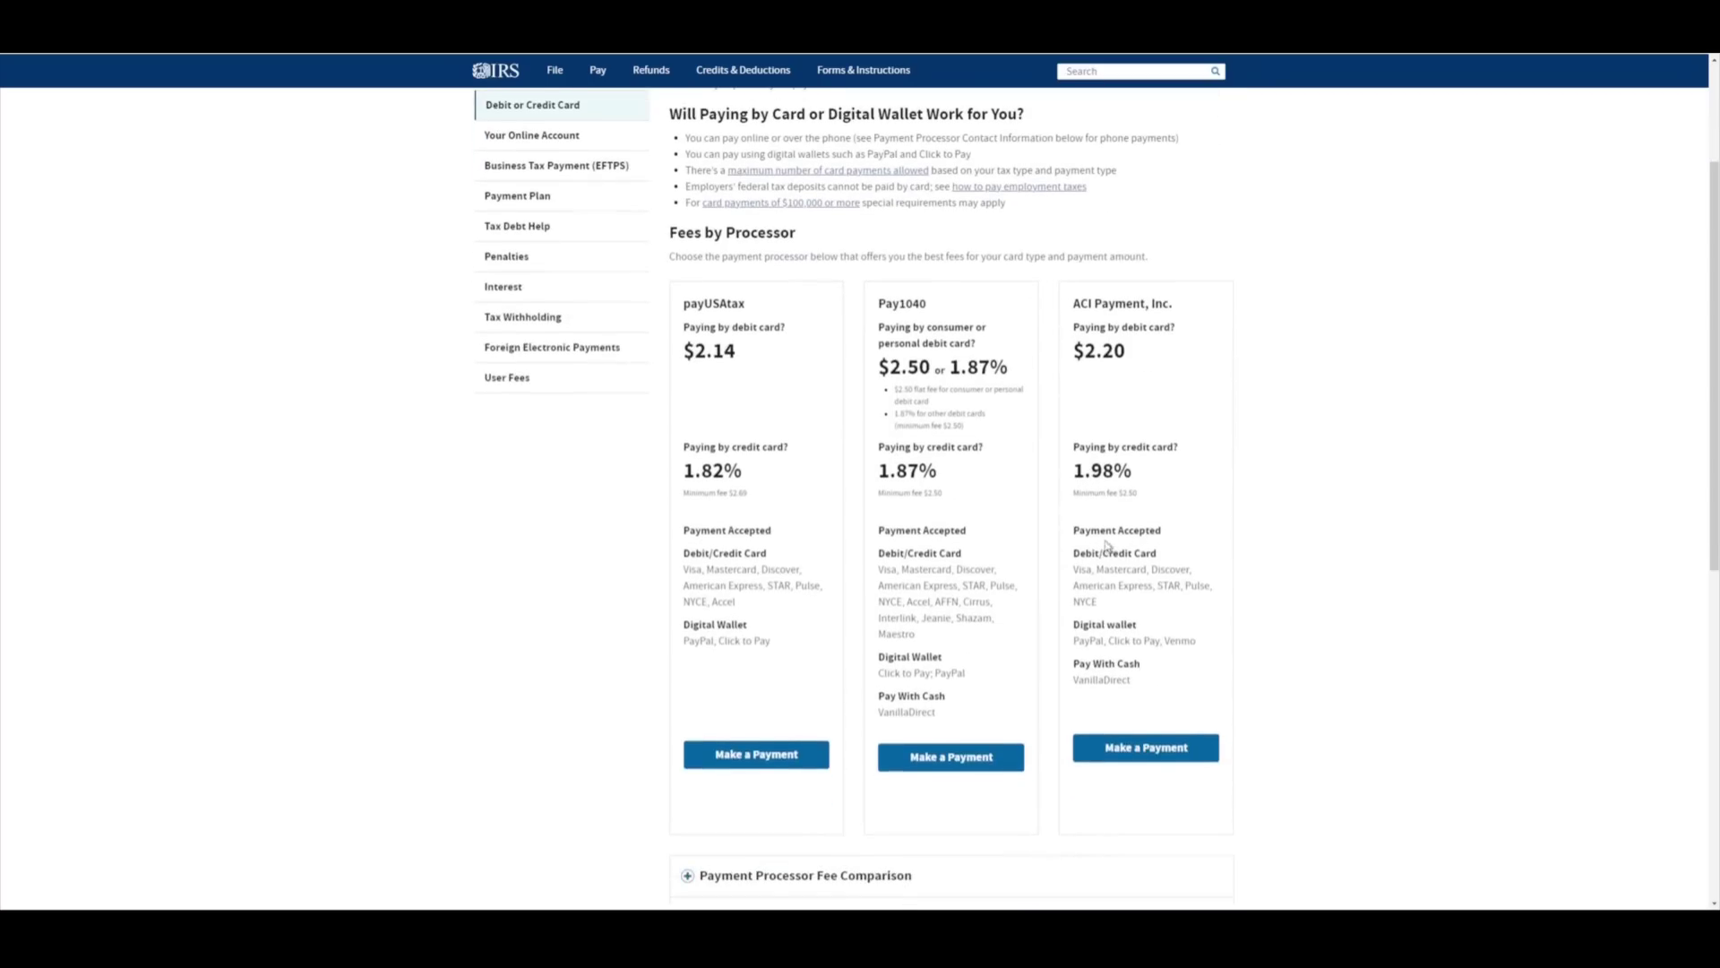
pyautogui.scroll(1, 800, 440)
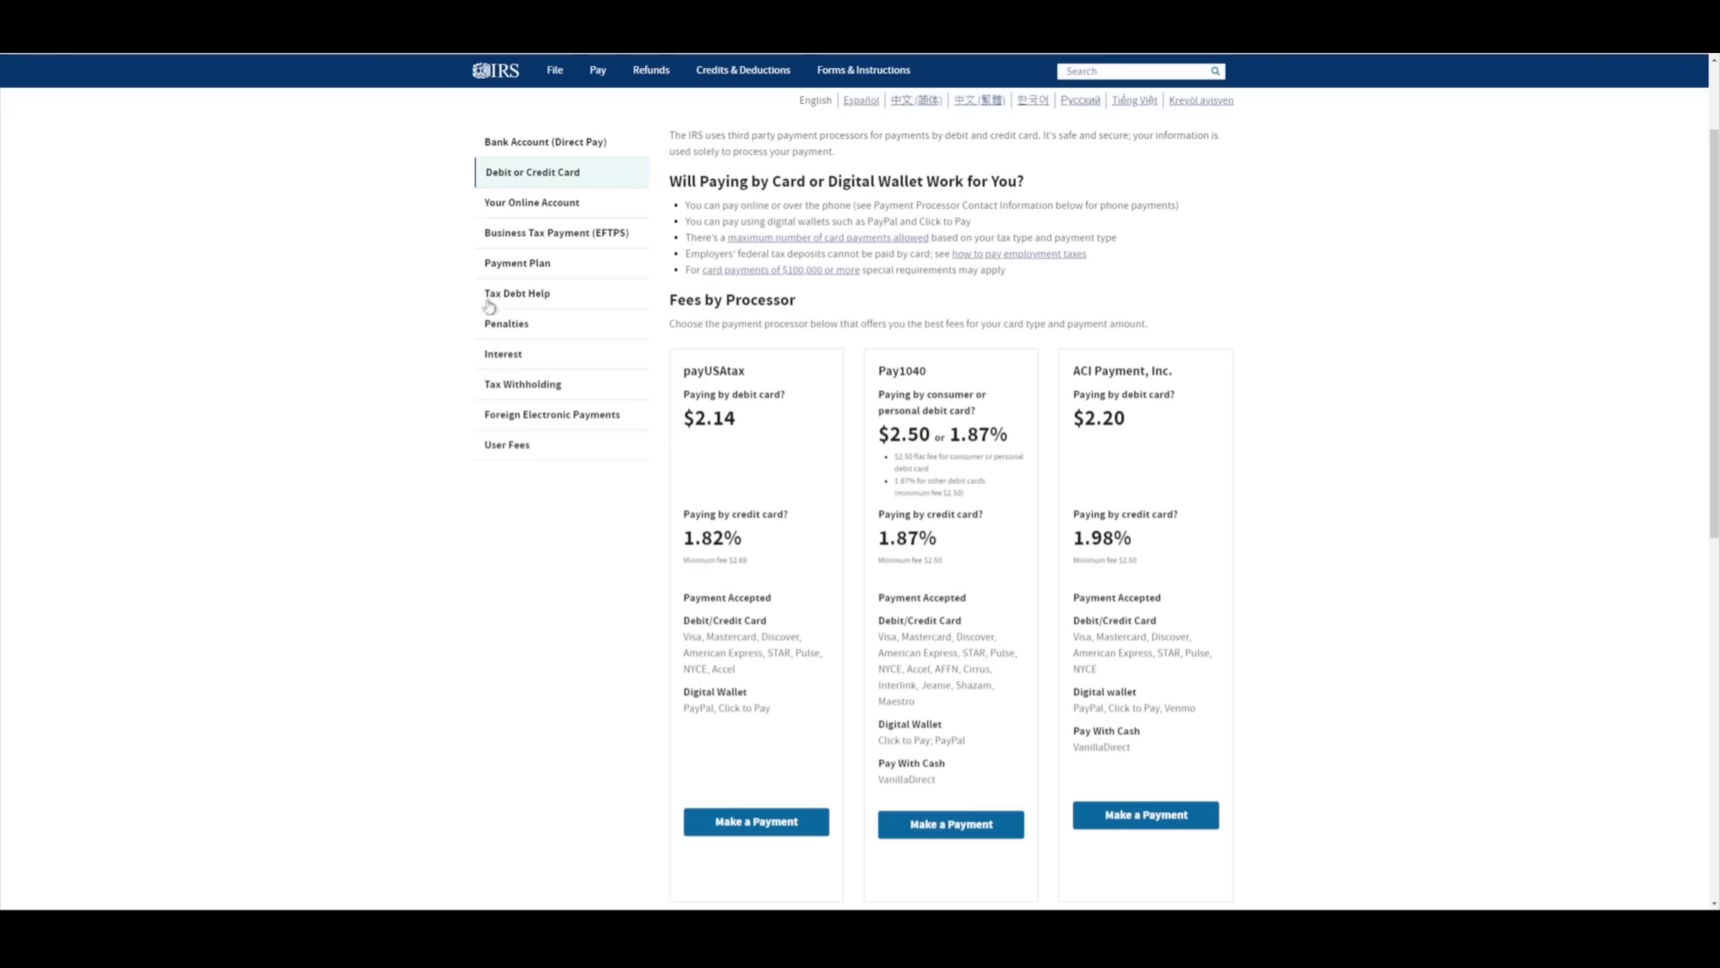
pyautogui.tripleClick(1417, 561)
pyautogui.scroll(2, 1382, 603)
pyautogui.scroll(1, 1382, 600)
pyautogui.scroll(-3, 1357, 588)
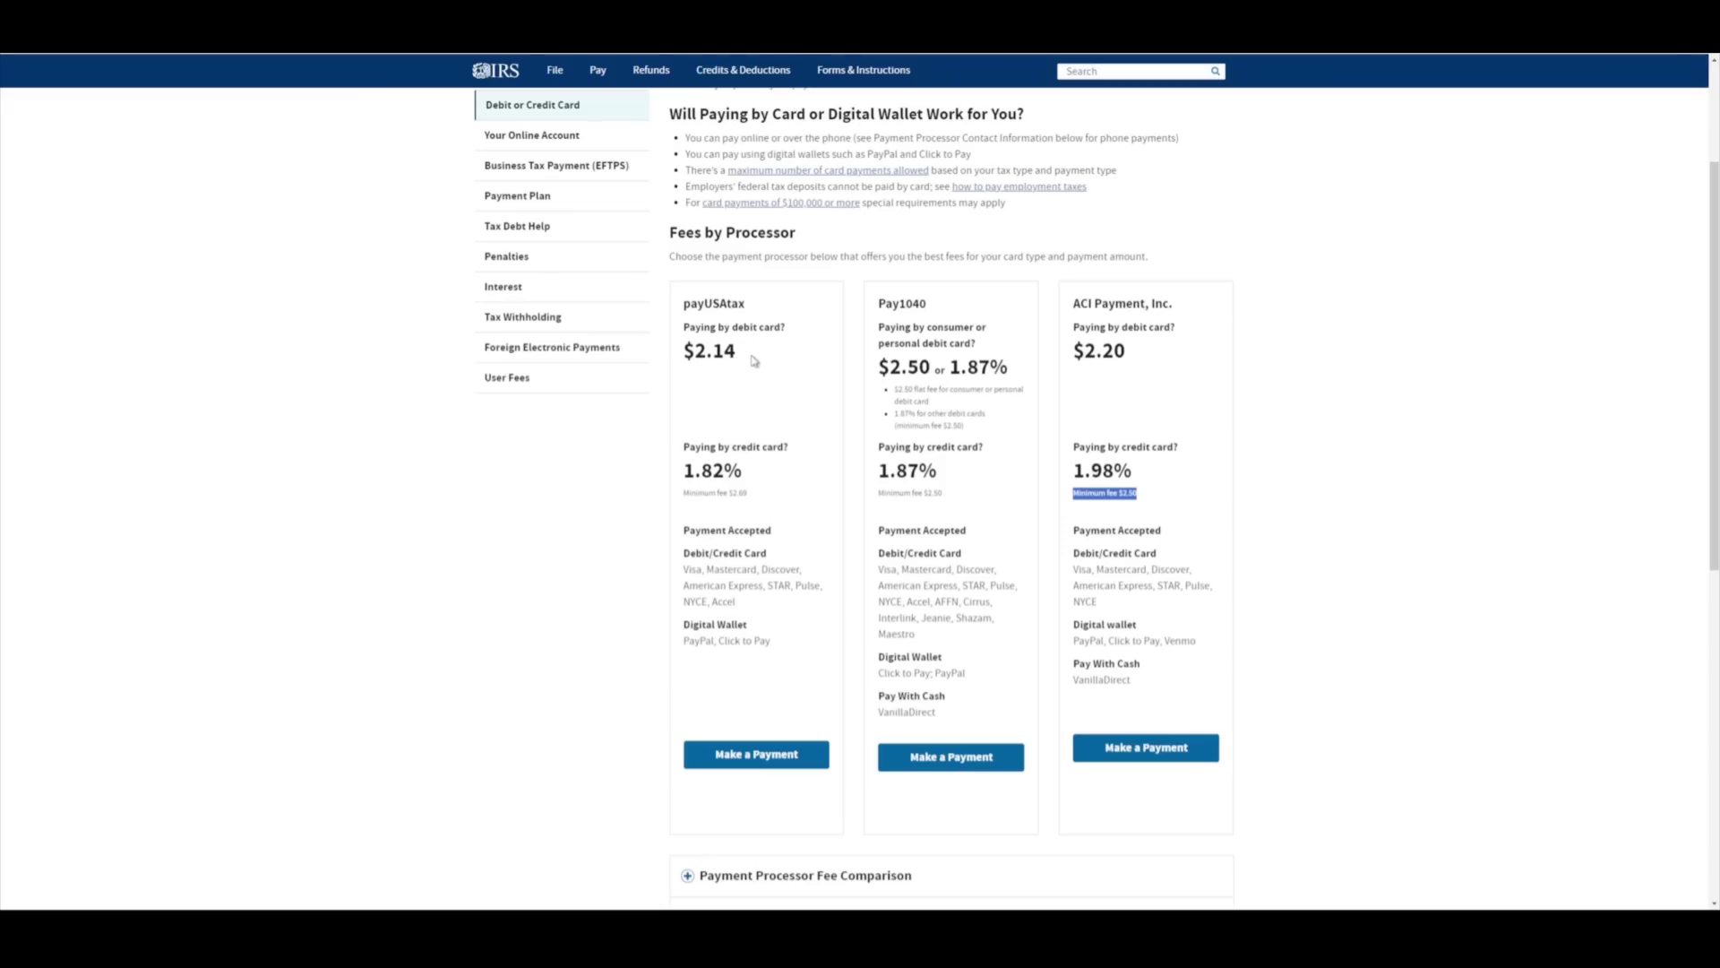
pyautogui.scroll(2, 754, 360)
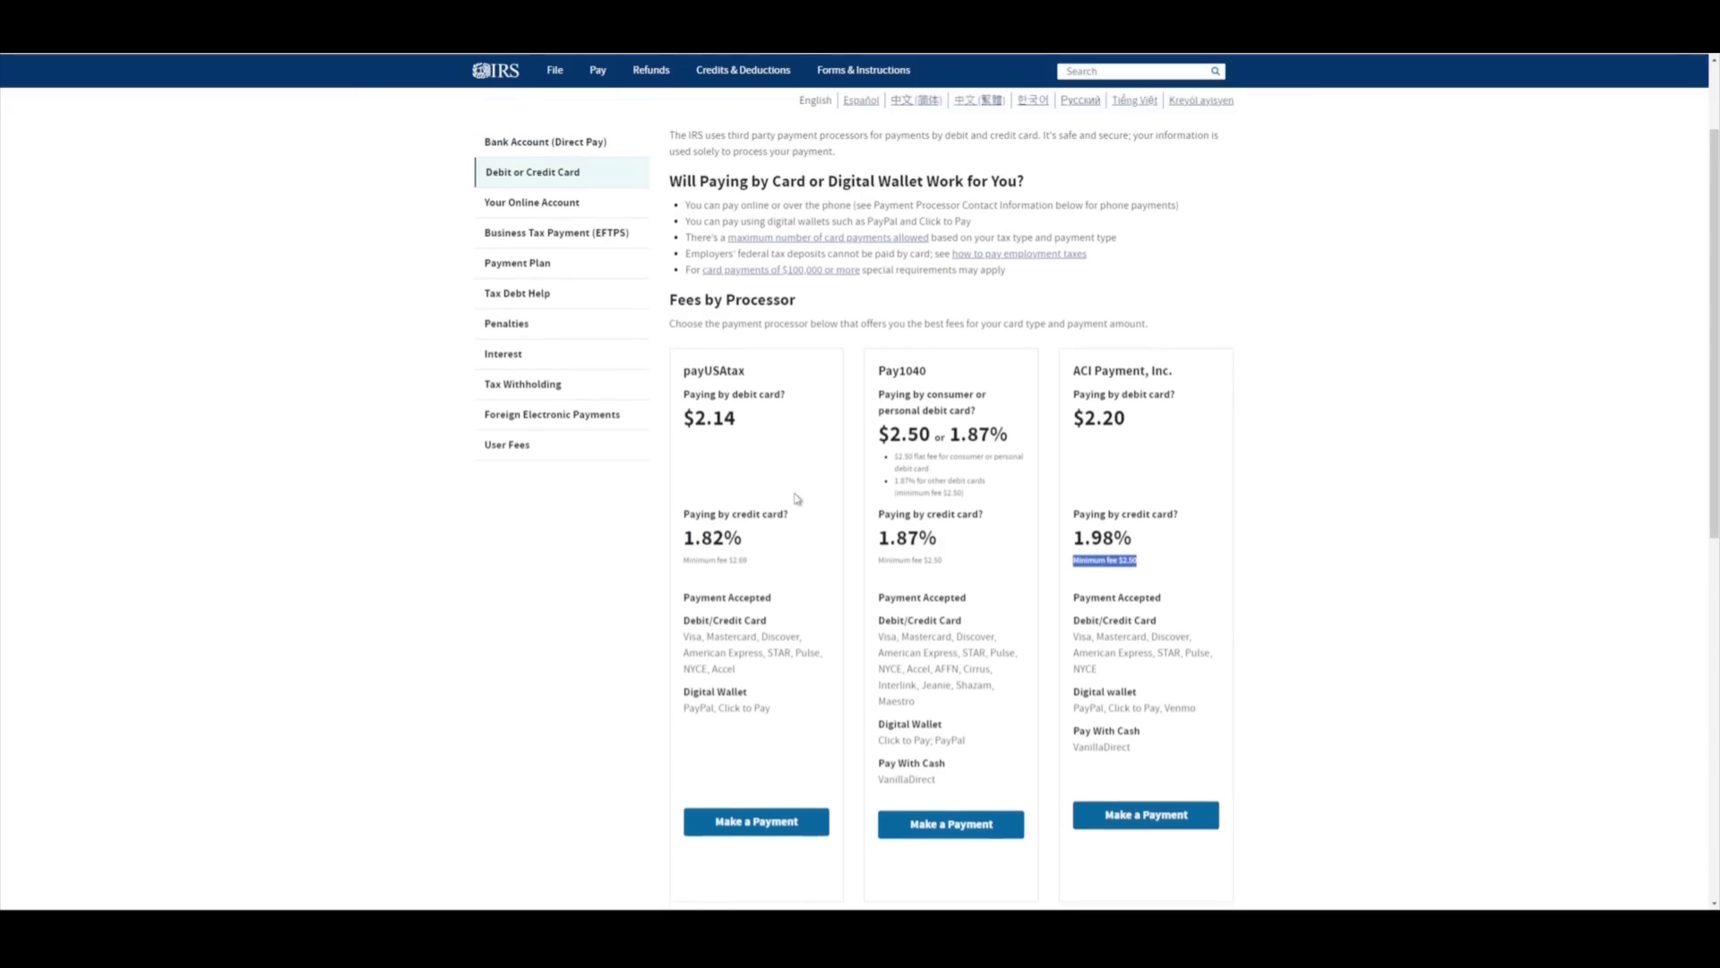
pyautogui.scroll(-2, 788, 496)
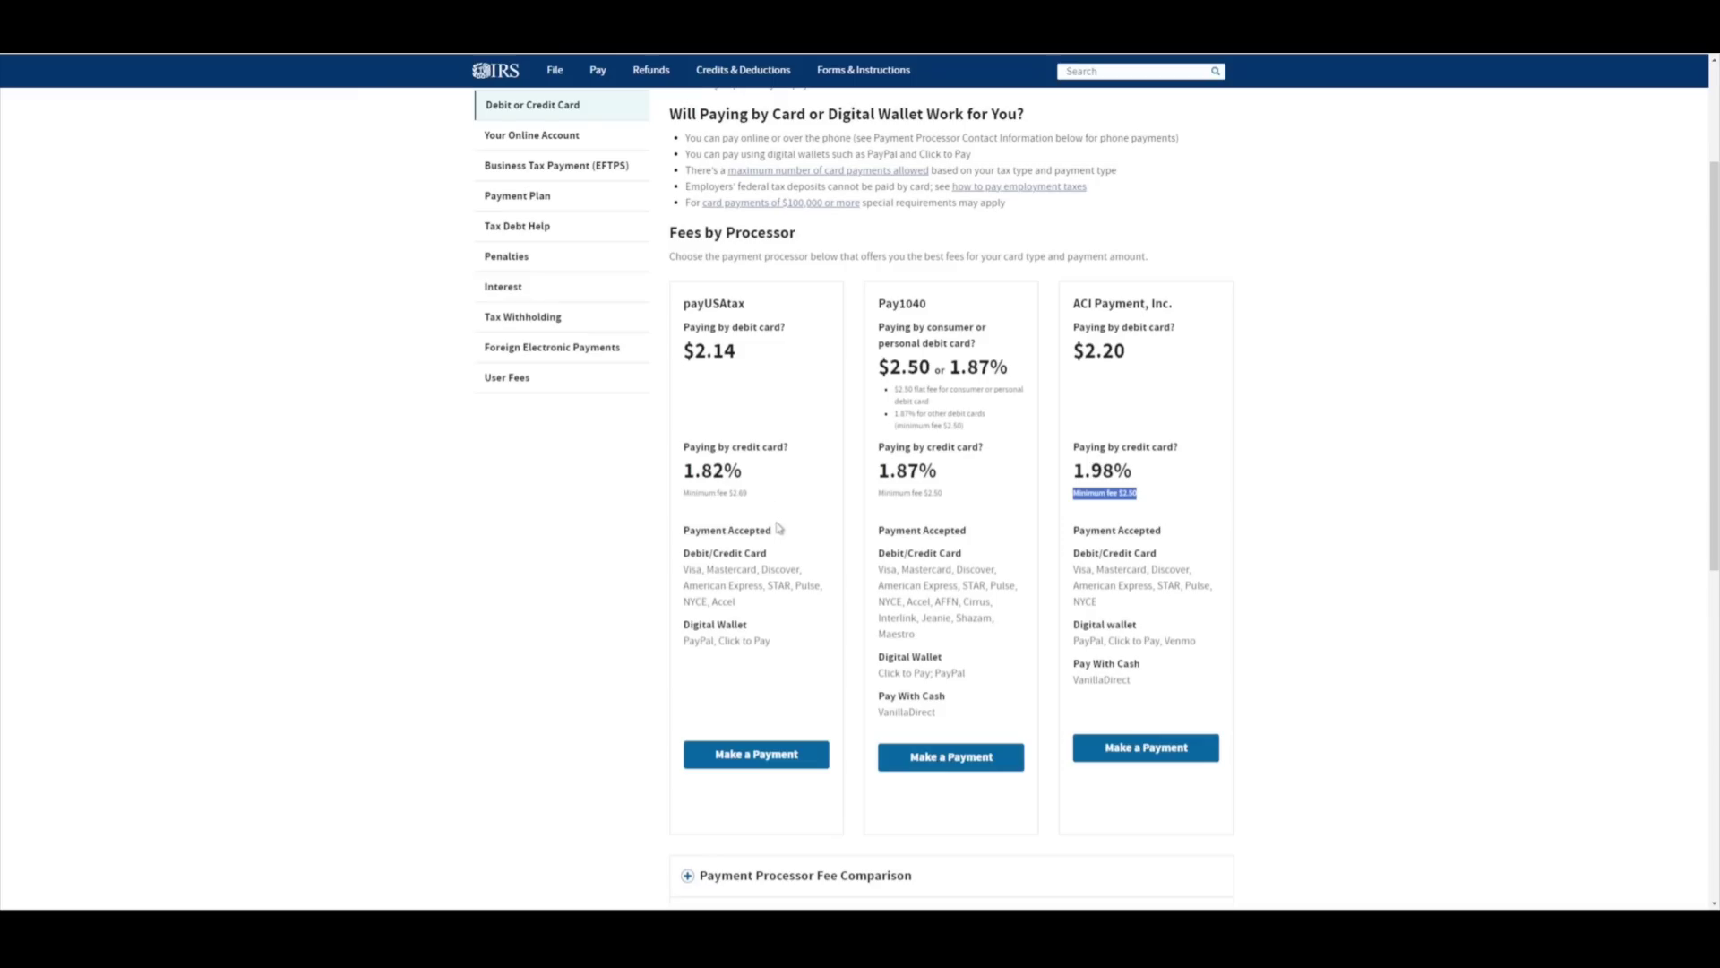
pyautogui.scroll(1, 789, 538)
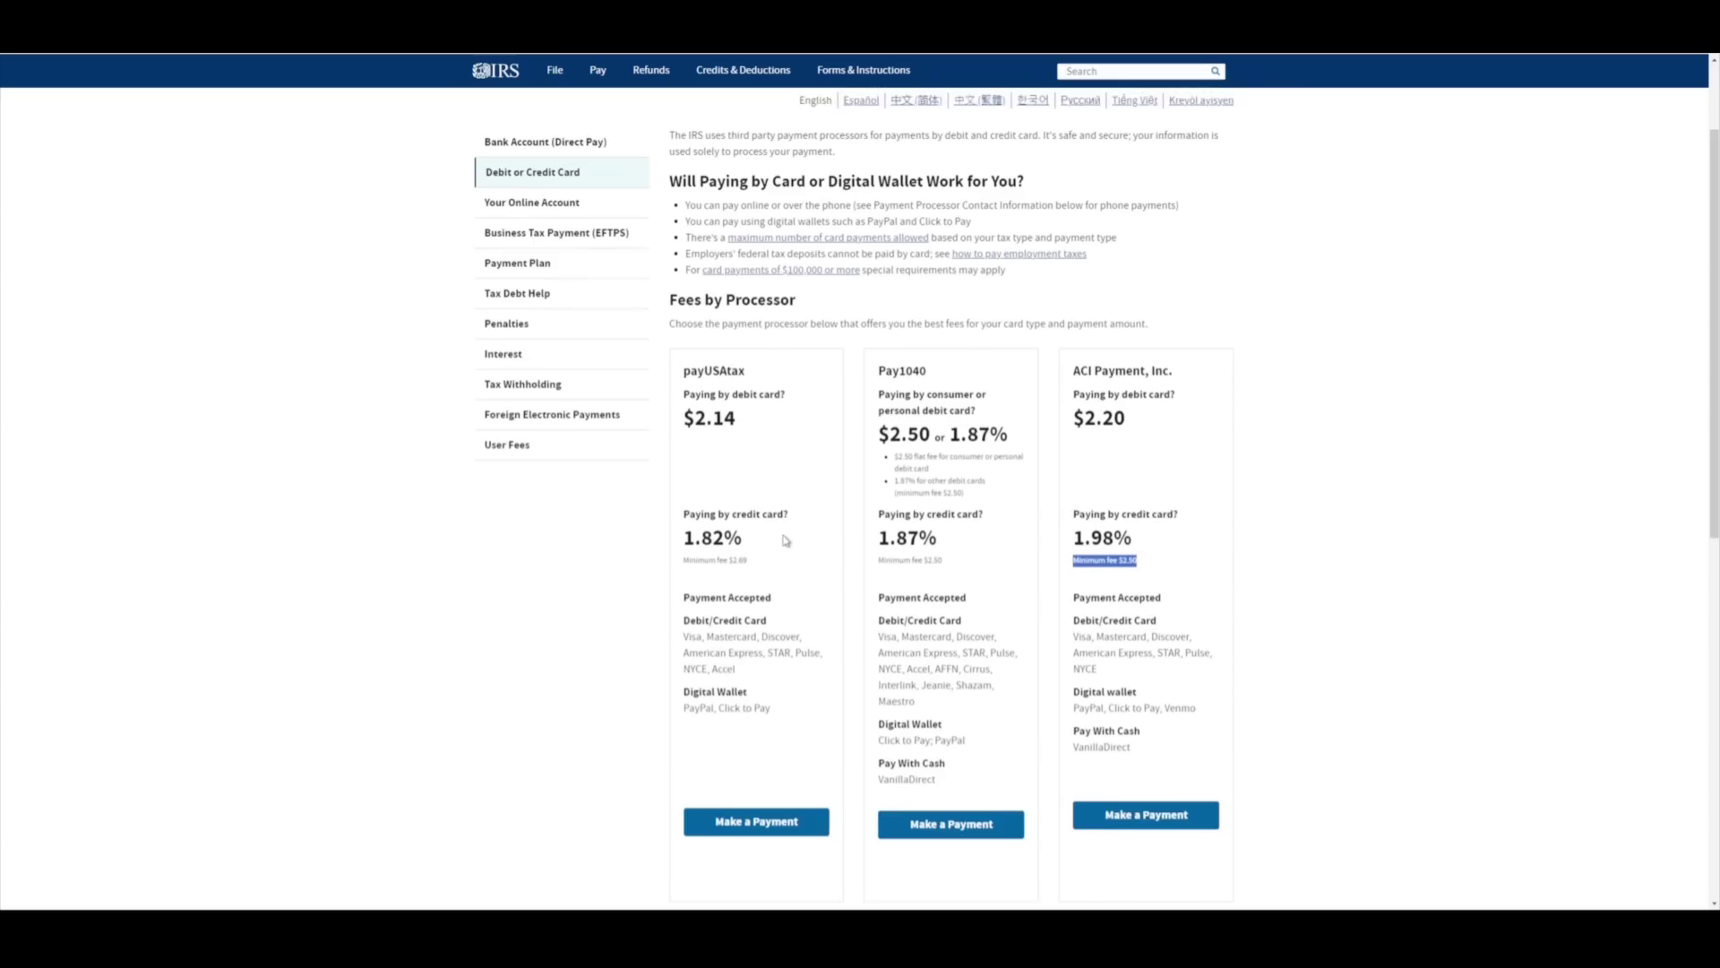
# Start a personal payment through payUSAtax with the category Form 4868 Tax Extension and continue to the payment details
pyautogui.click(785, 820)
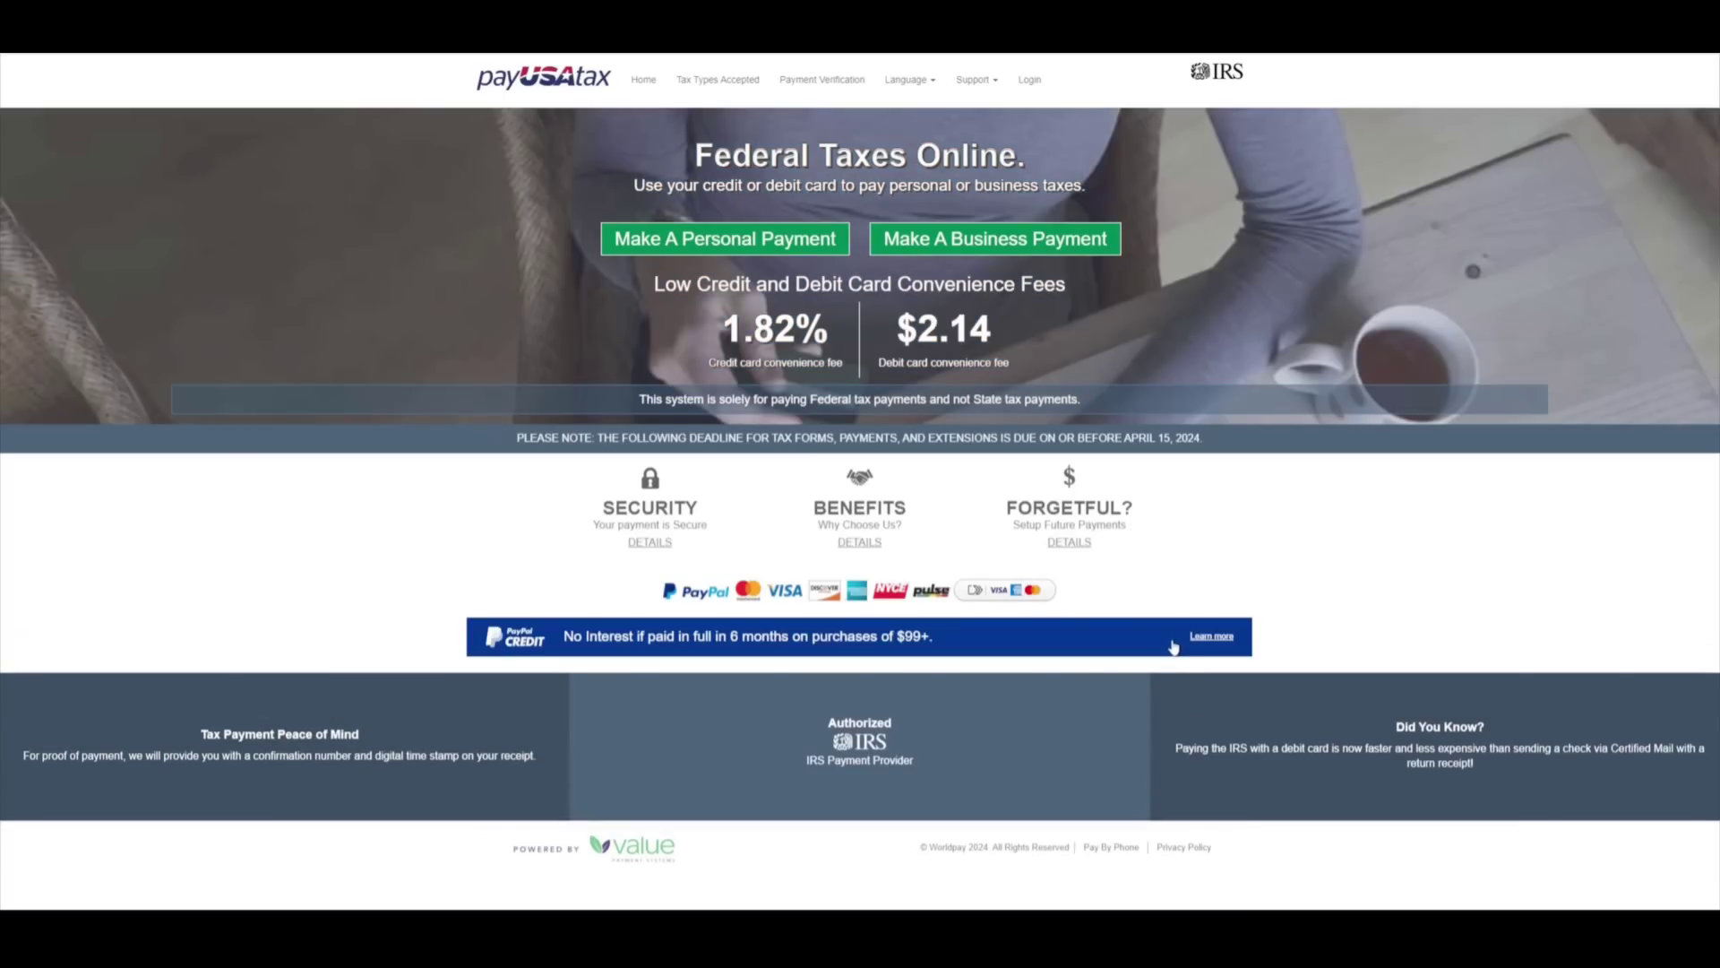
pyautogui.click(744, 245)
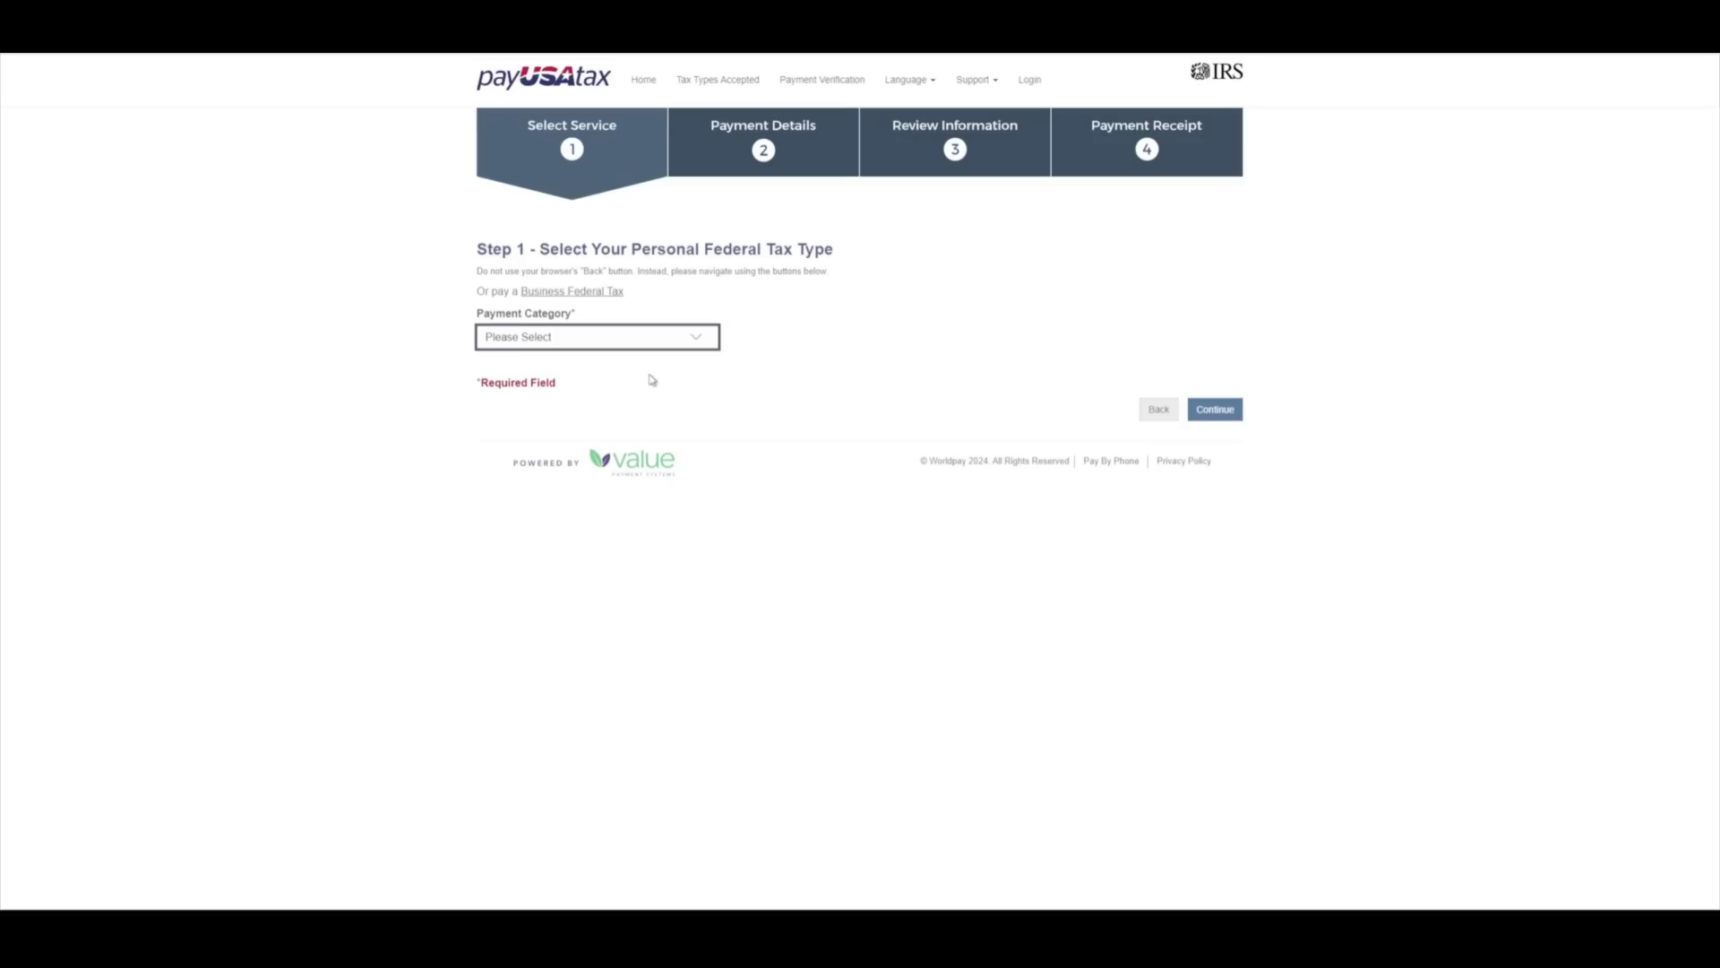
pyautogui.click(531, 426)
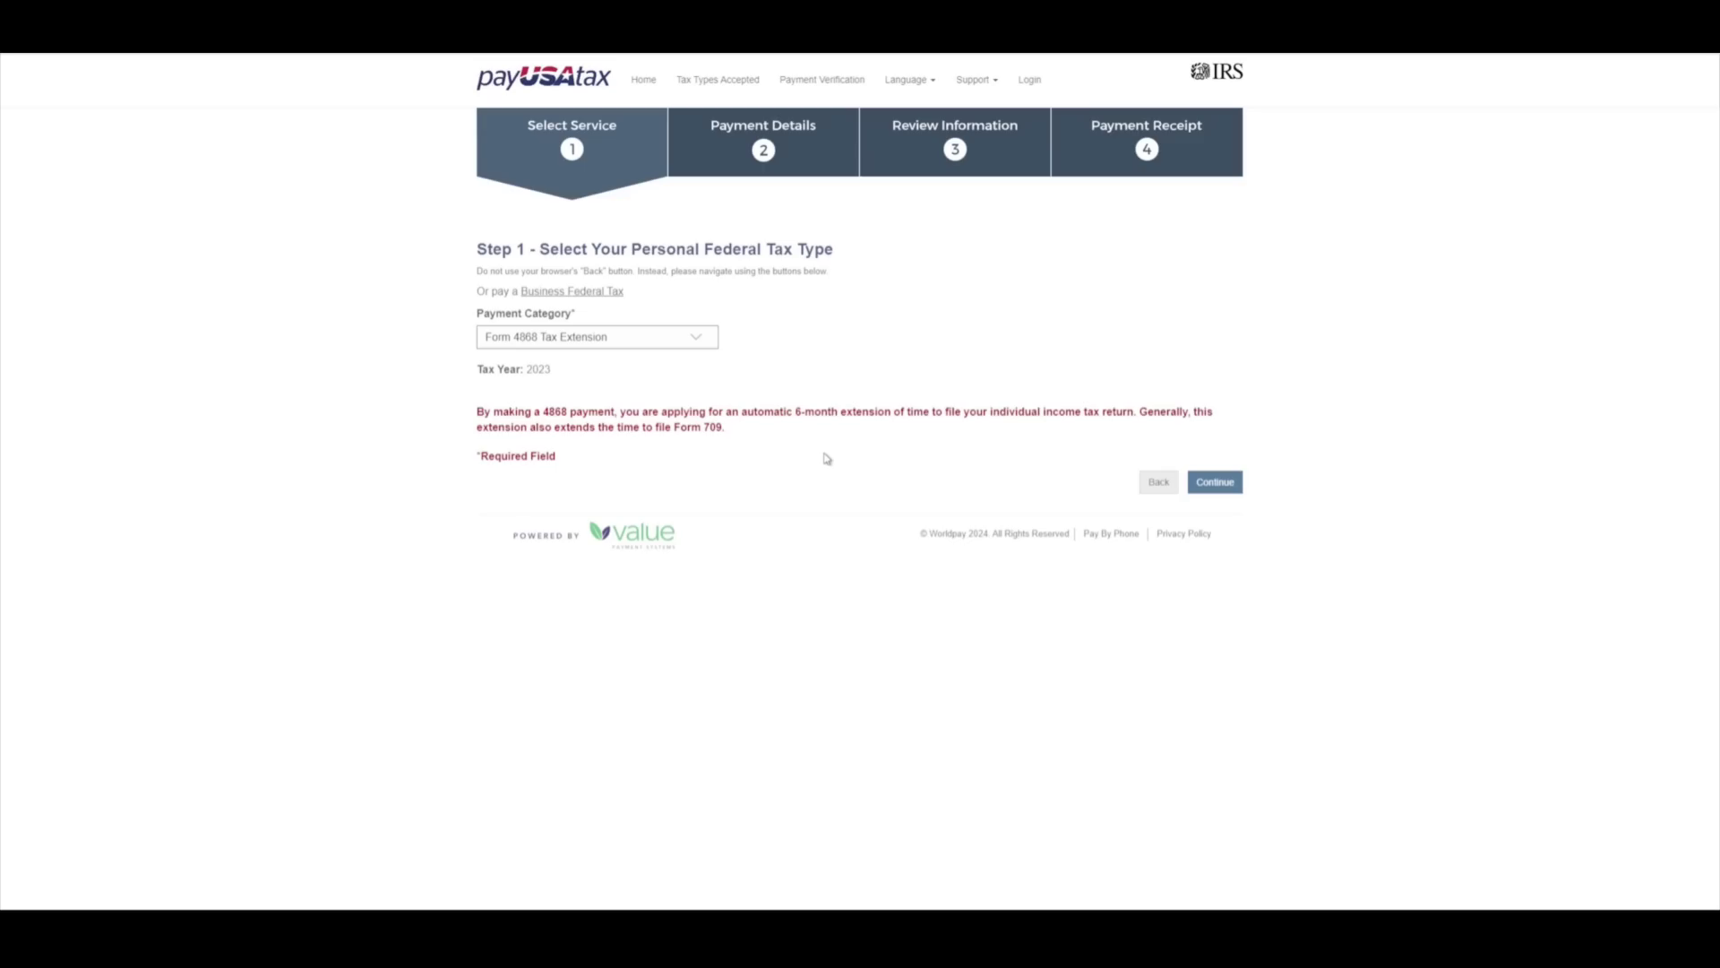
pyautogui.click(1215, 483)
# Examine the payment details form, including total tax liability, taxpayer information, address, contact information, payment amount and payment method
pyautogui.scroll(-2, 862, 542)
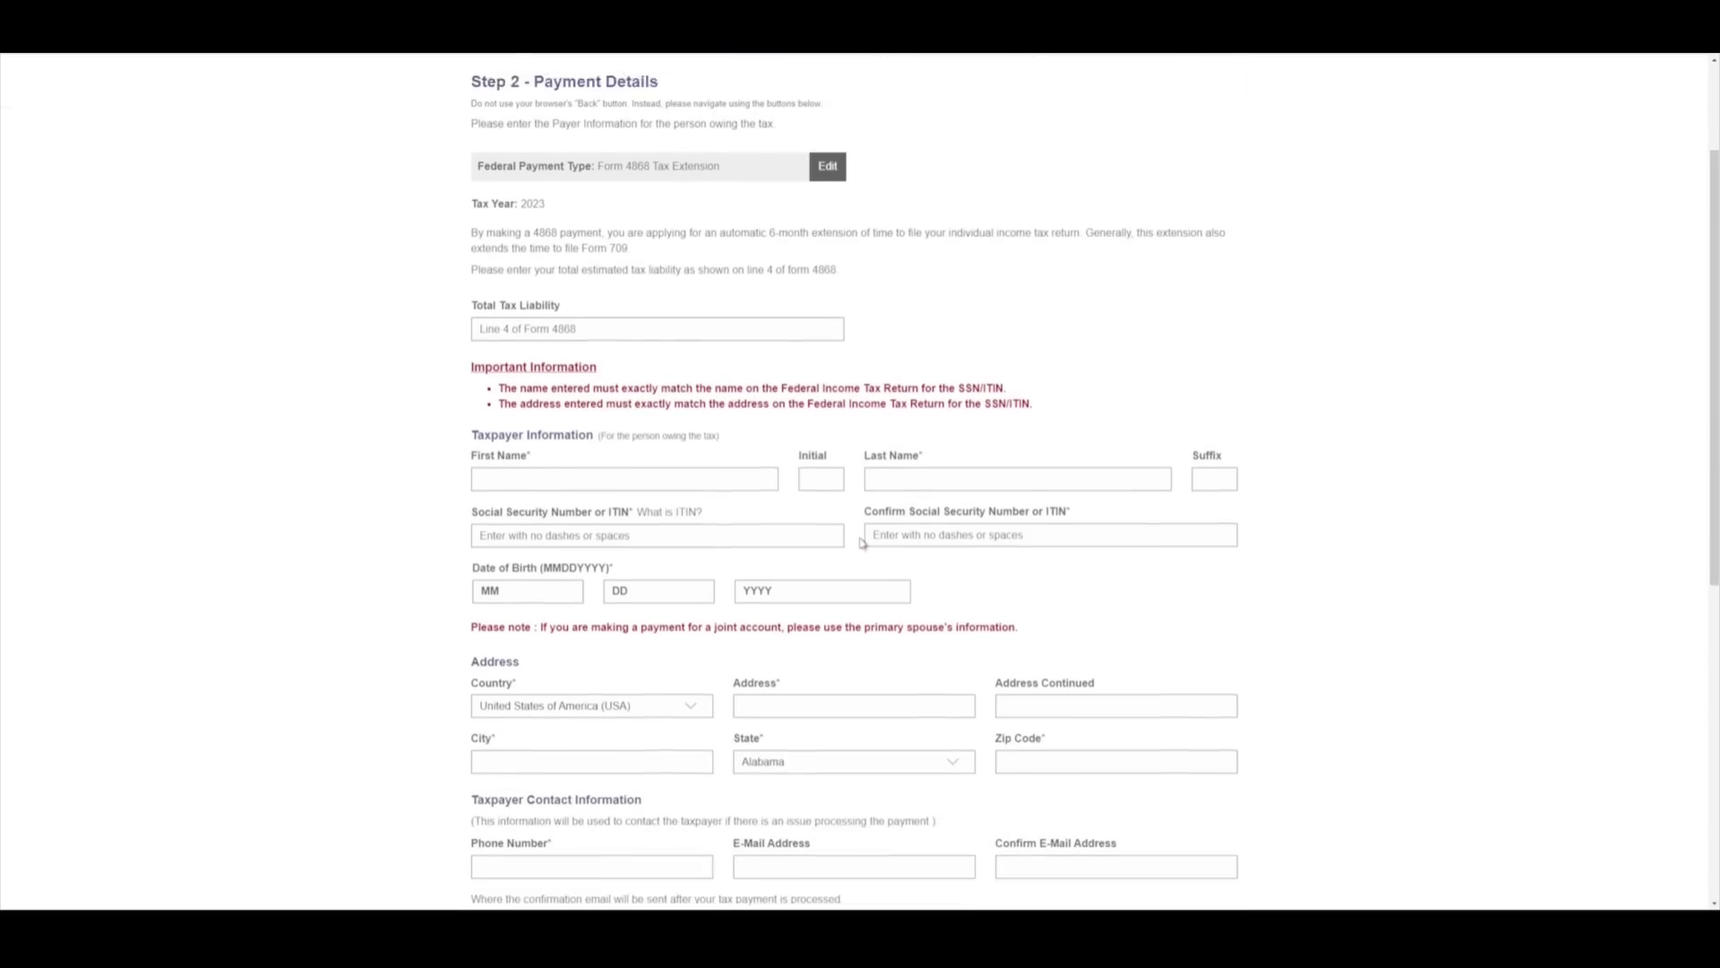
pyautogui.scroll(-1, 862, 542)
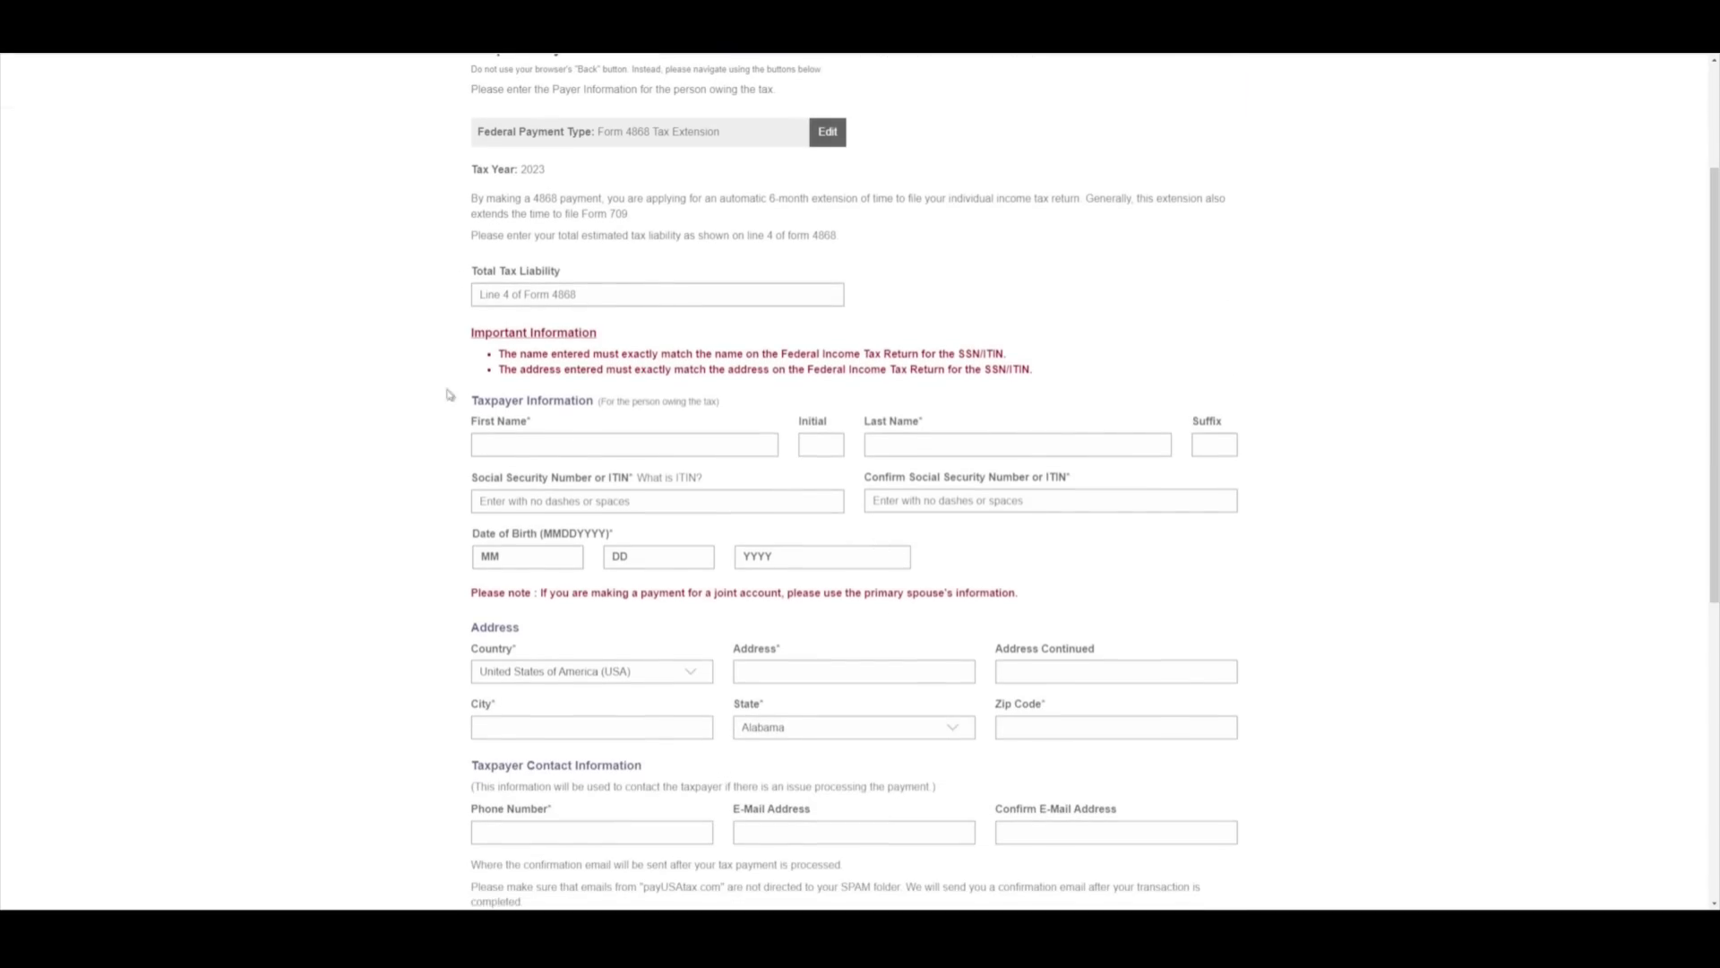
pyautogui.click(559, 298)
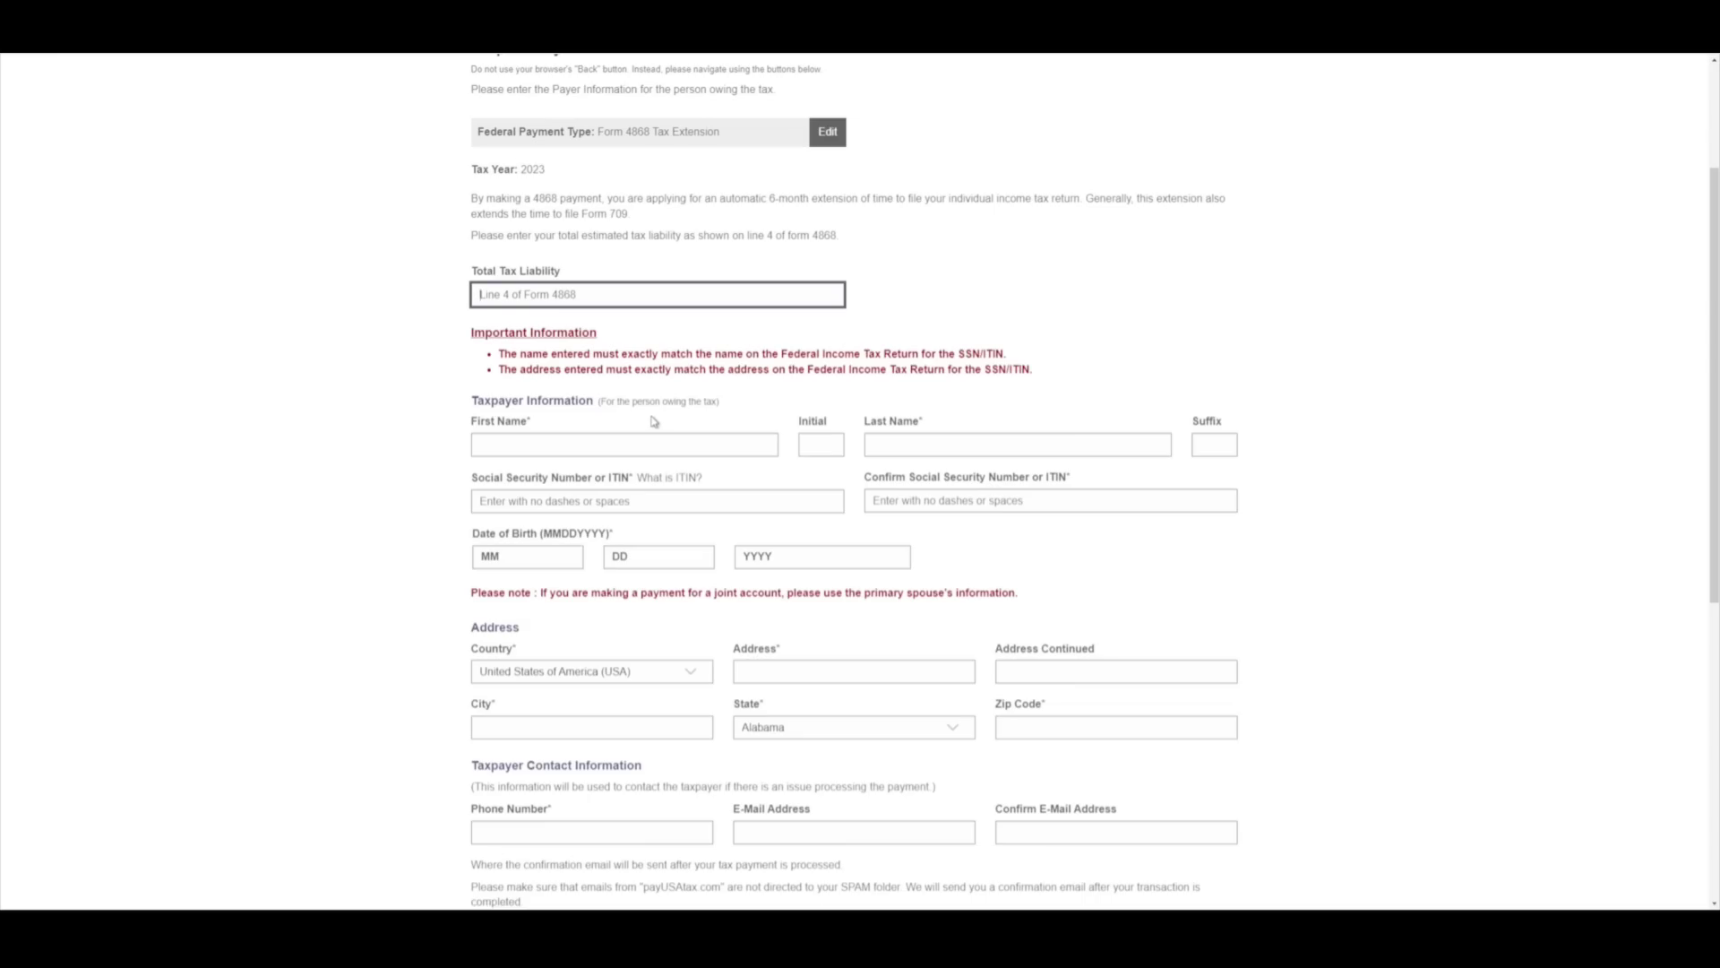
pyautogui.scroll(-6, 654, 421)
pyautogui.click(605, 443)
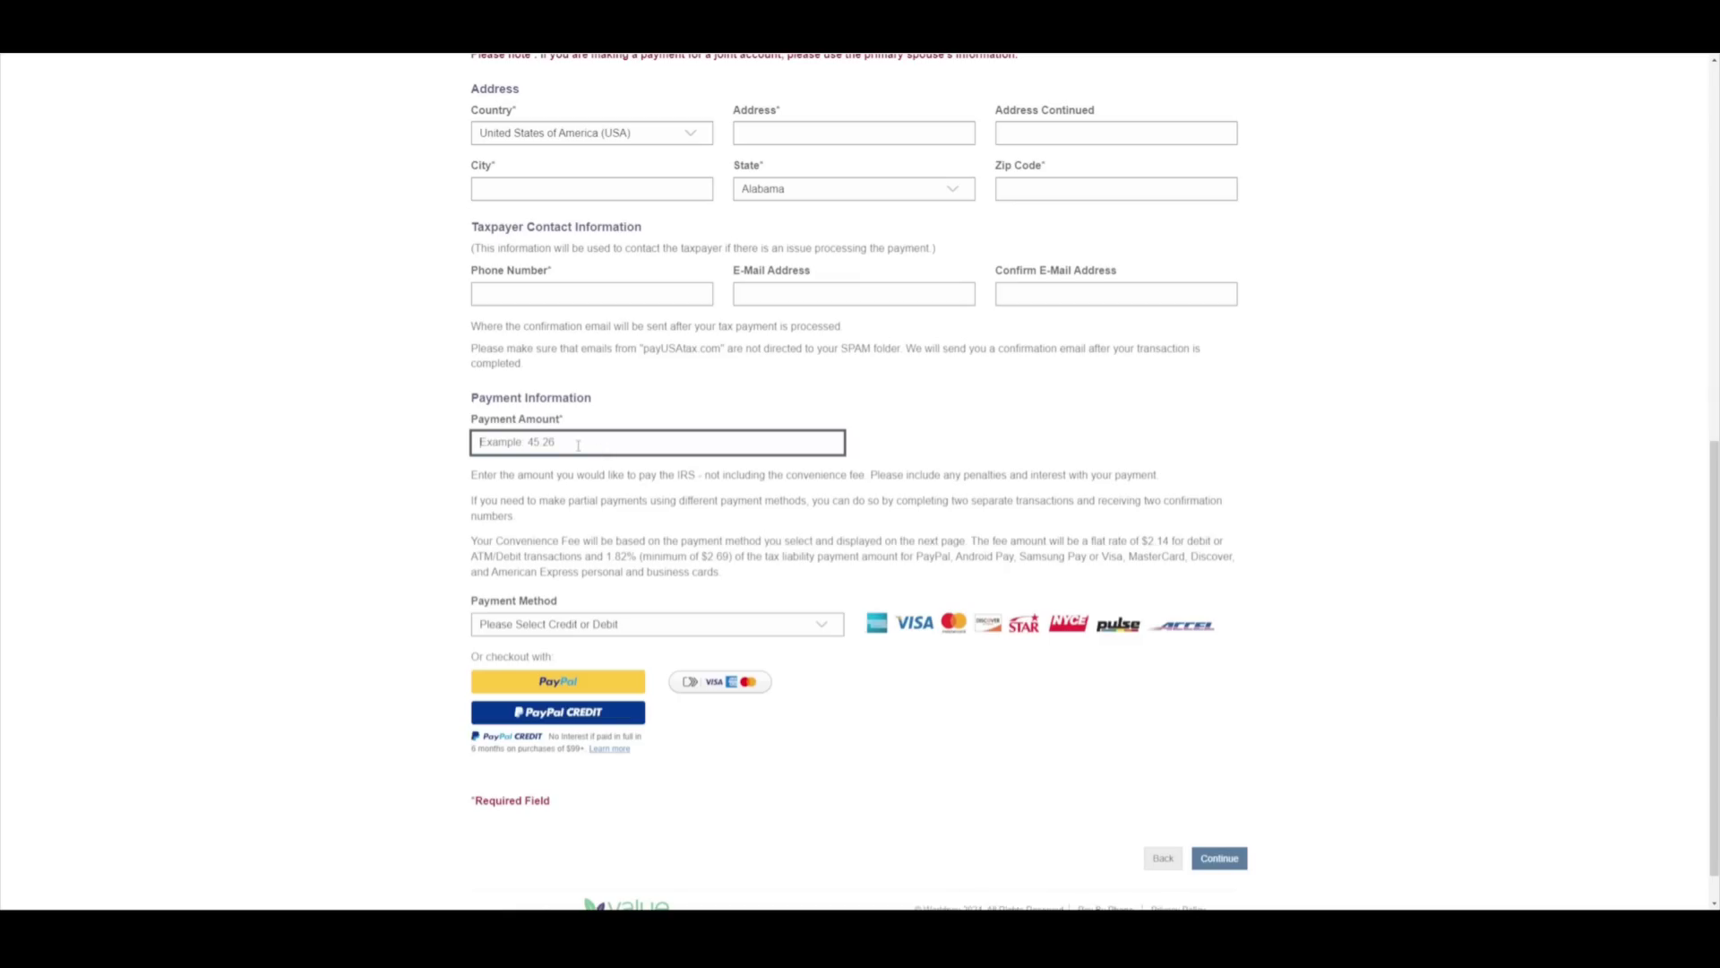
pyautogui.press('Tab')
pyautogui.click(448, 664)
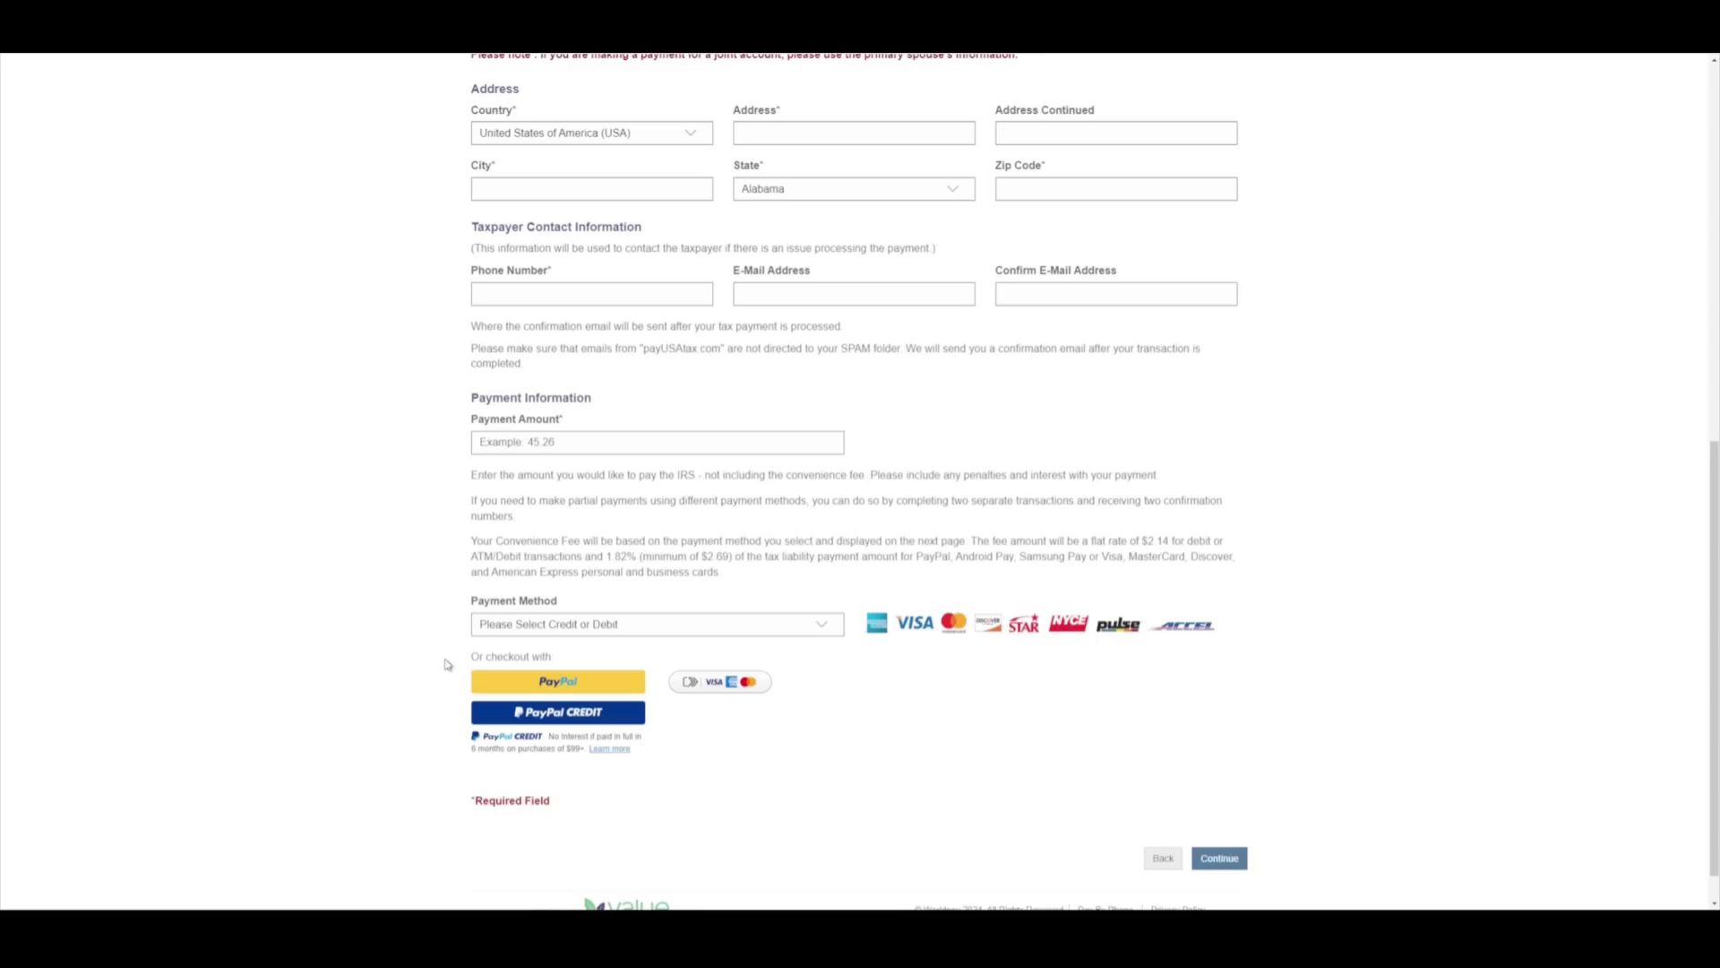
pyautogui.scroll(-1, 543, 794)
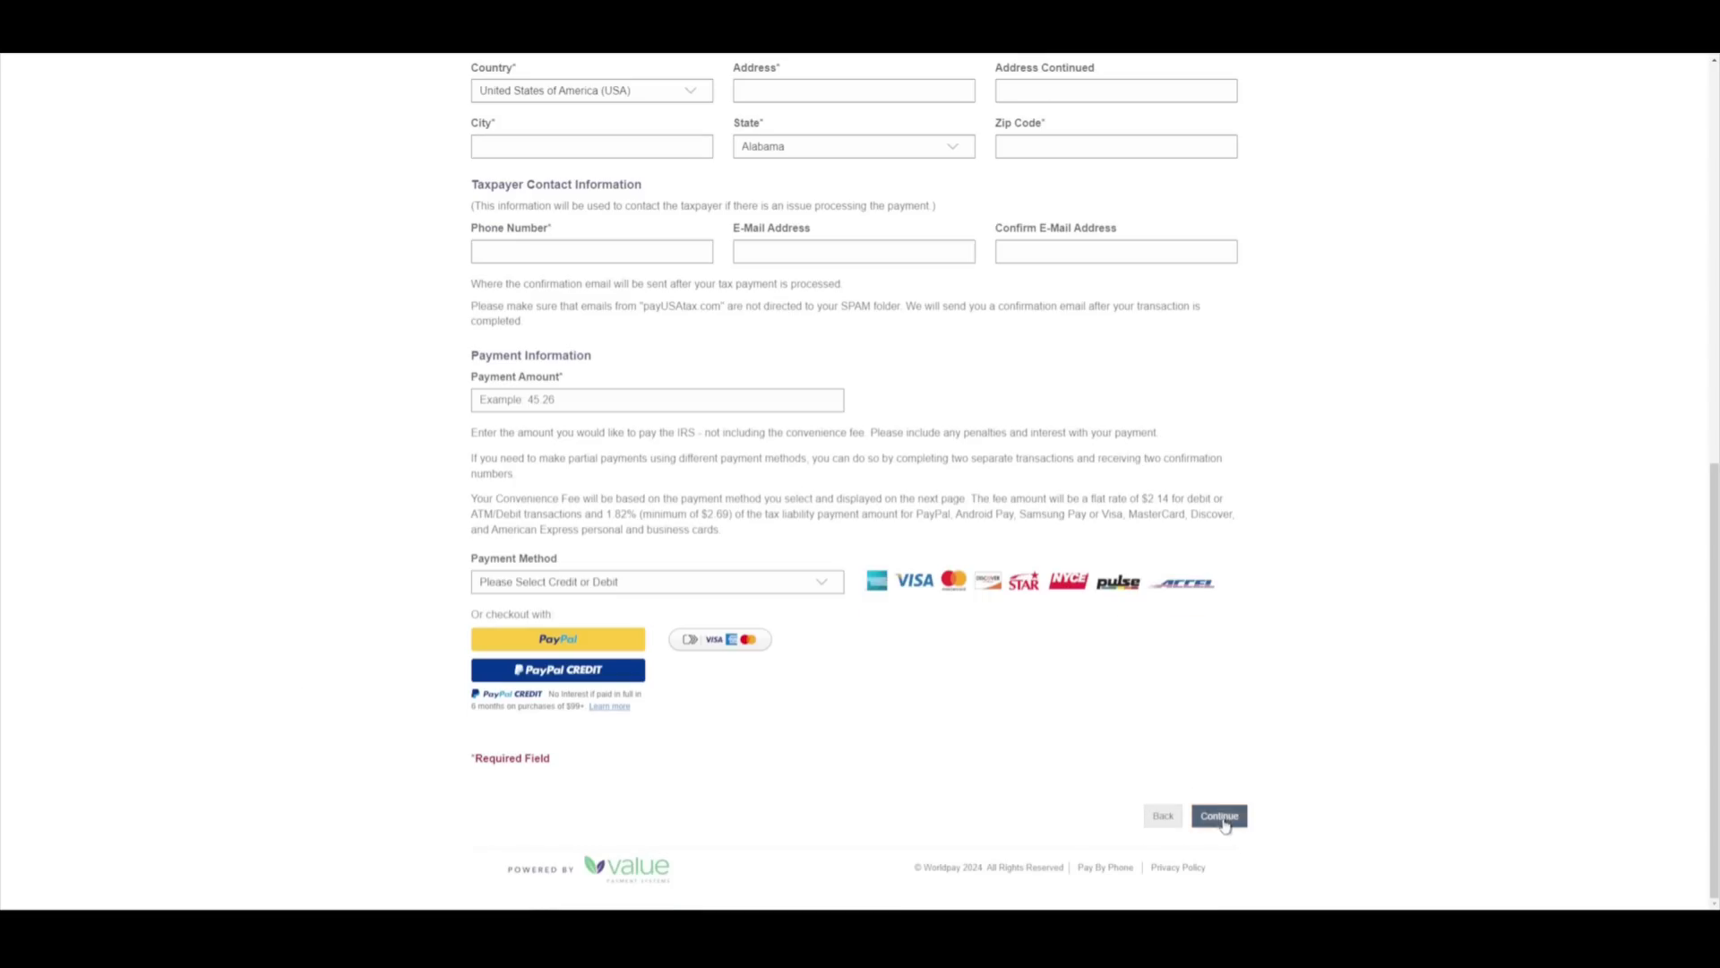
pyautogui.scroll(9, 710, 725)
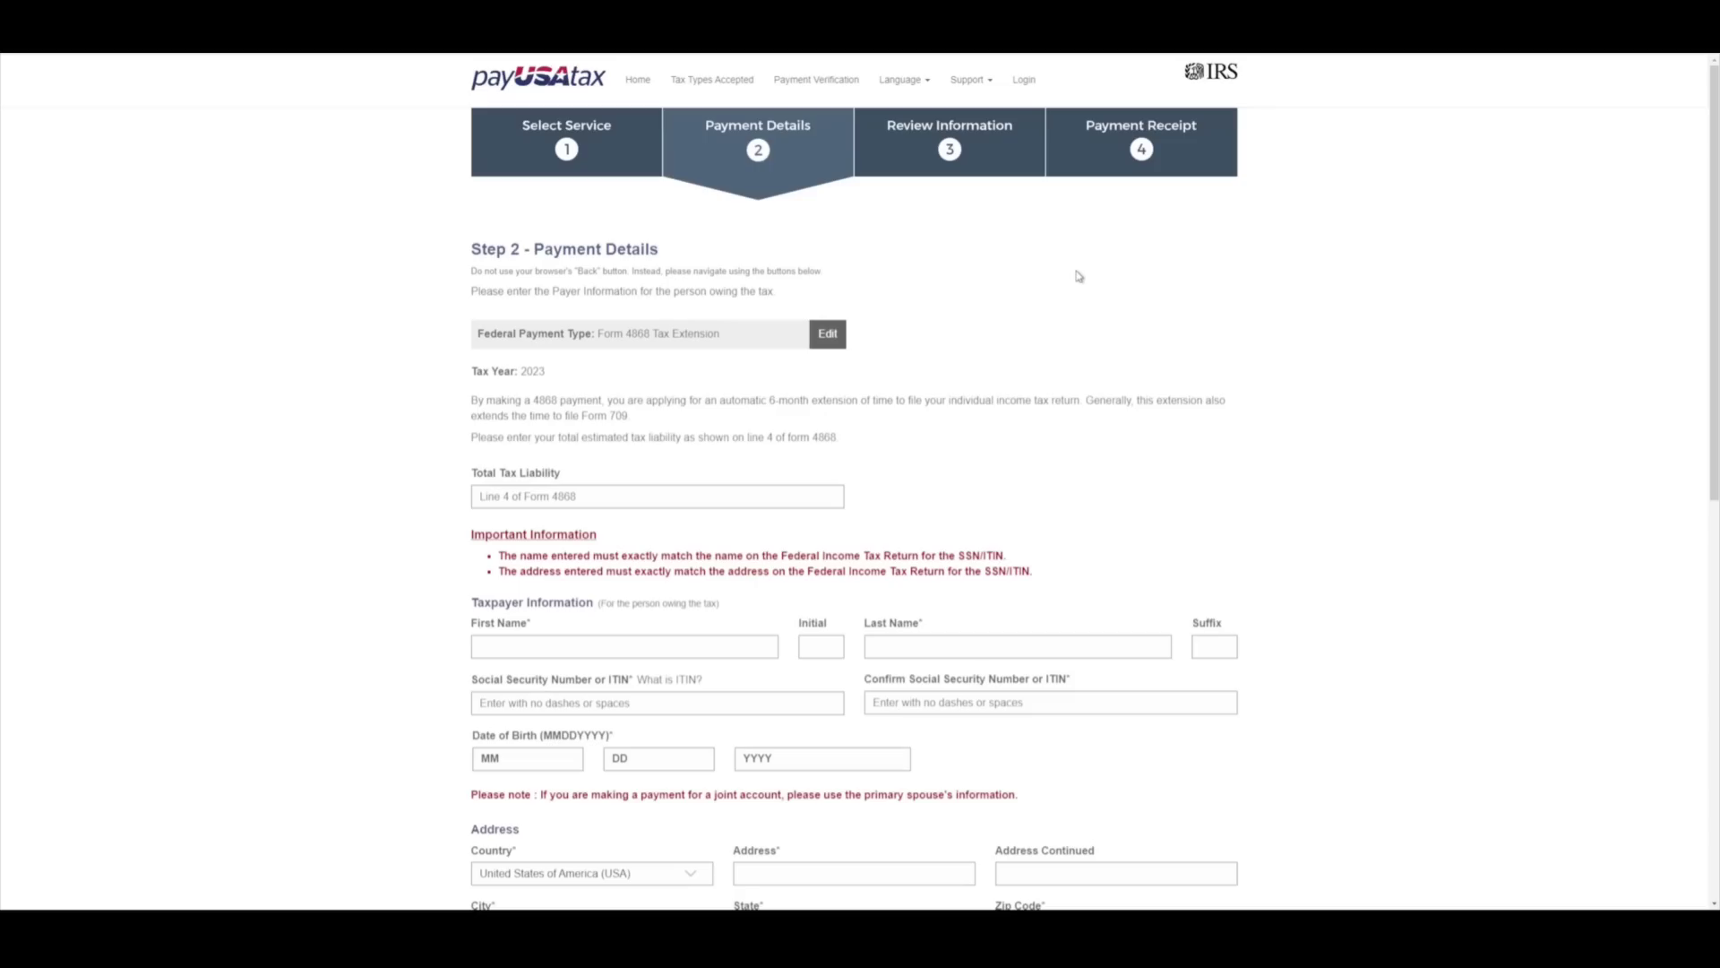
pyautogui.scroll(-5, 1086, 330)
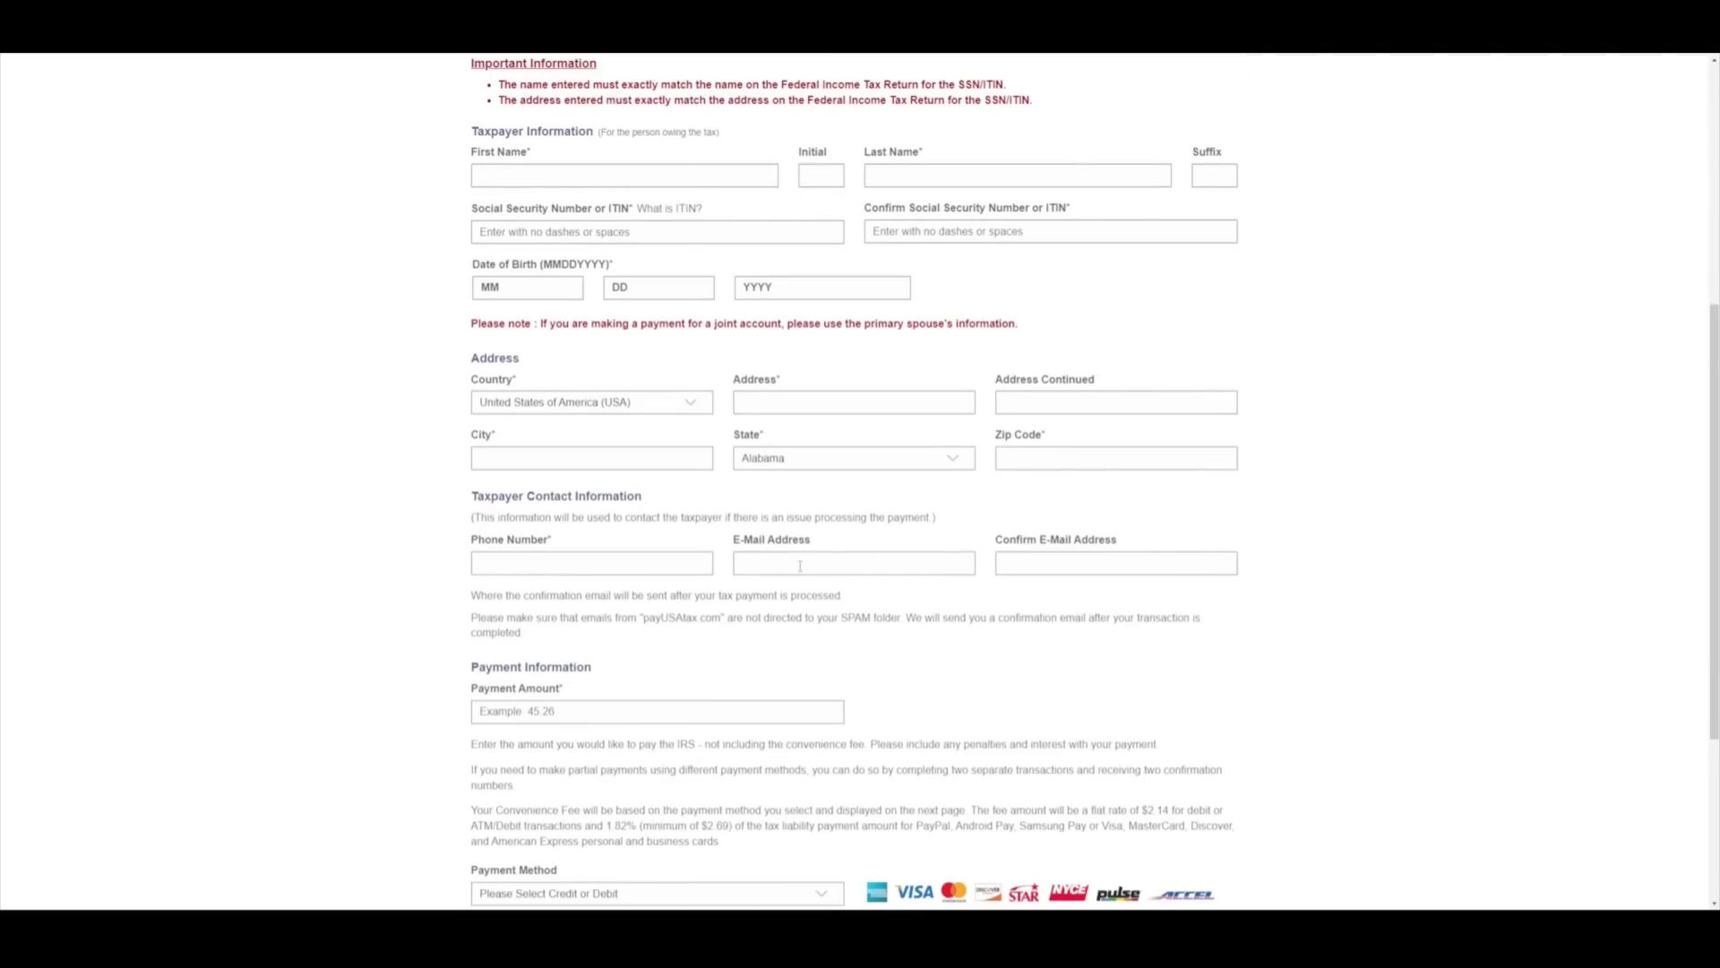
# Start a bank account payment in IRS Direct Pay with reason Extension, applied to 4868 (for 1040, 1040A, 1040EZ) for 2023, and confirm the selection
pyautogui.scroll(5, 806, 568)
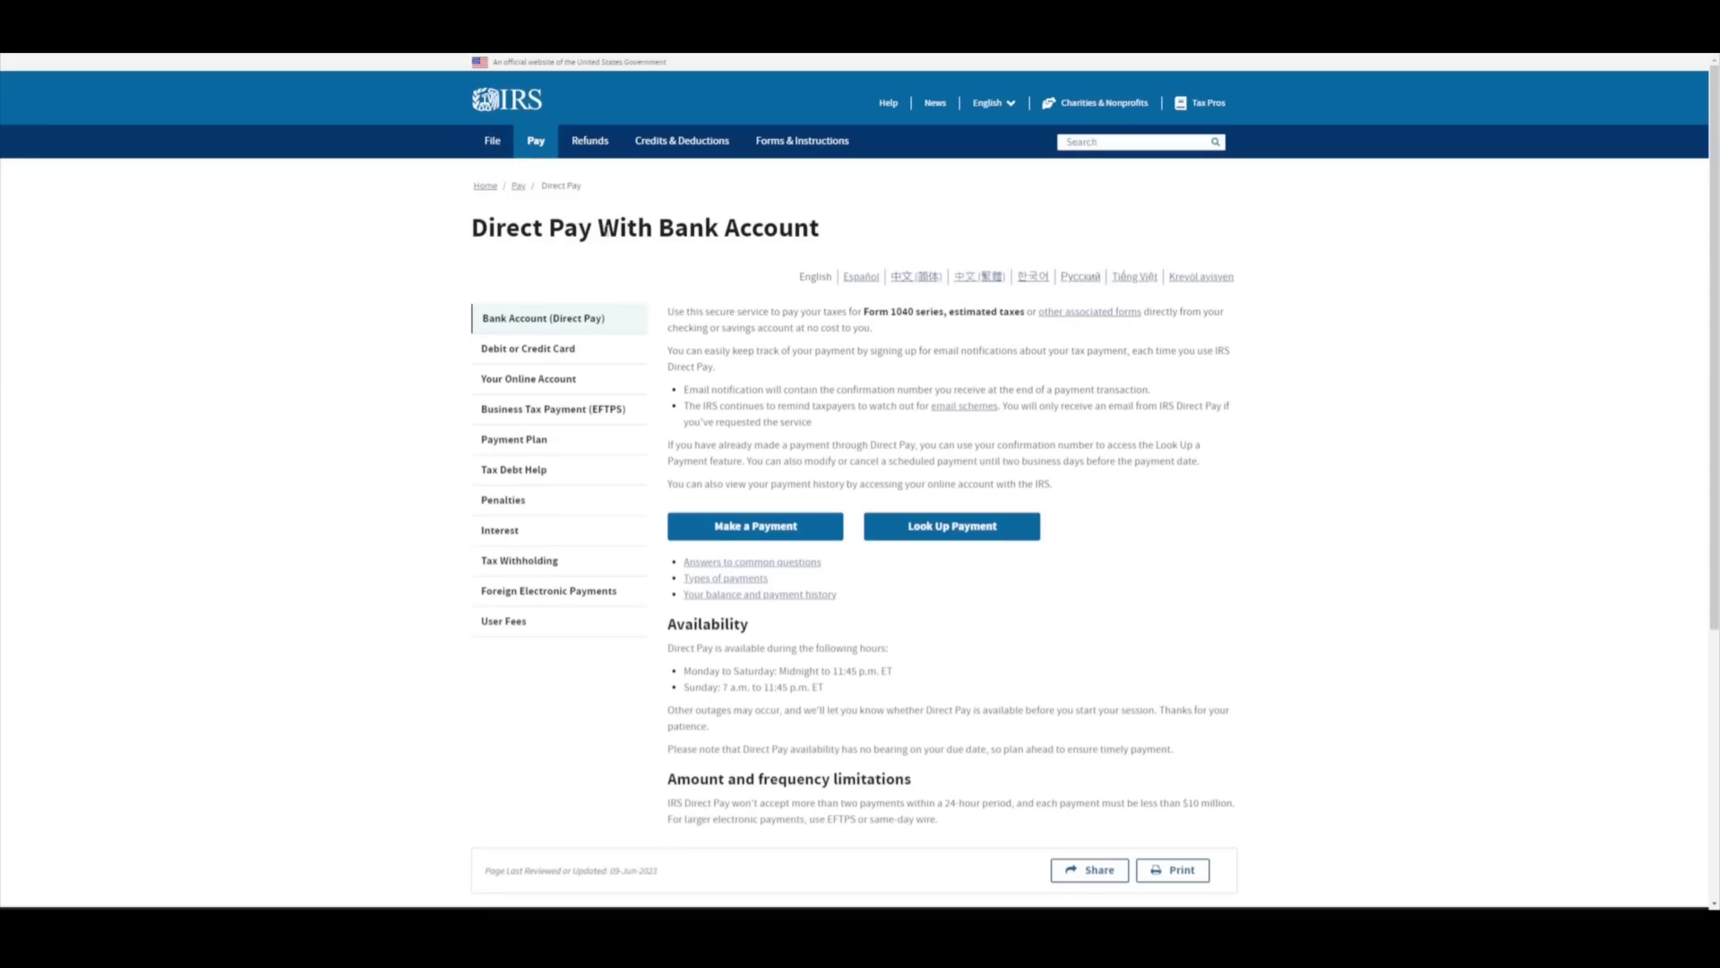
pyautogui.click(755, 528)
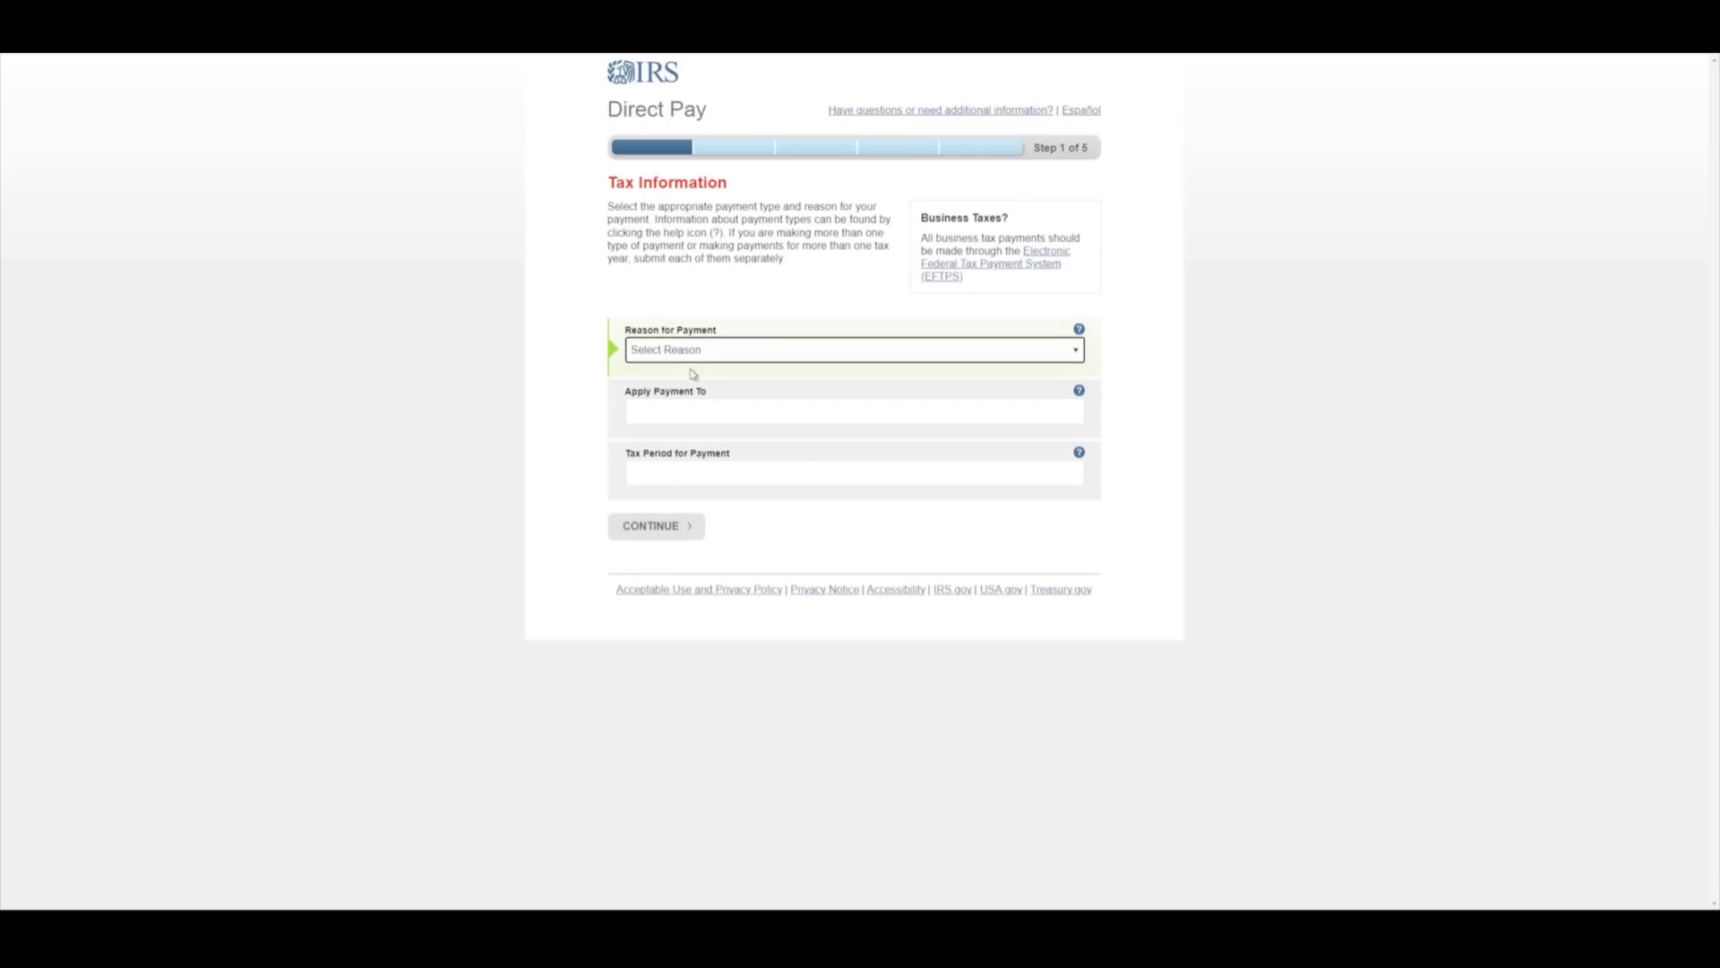
pyautogui.click(651, 420)
pyautogui.click(786, 412)
pyautogui.click(691, 482)
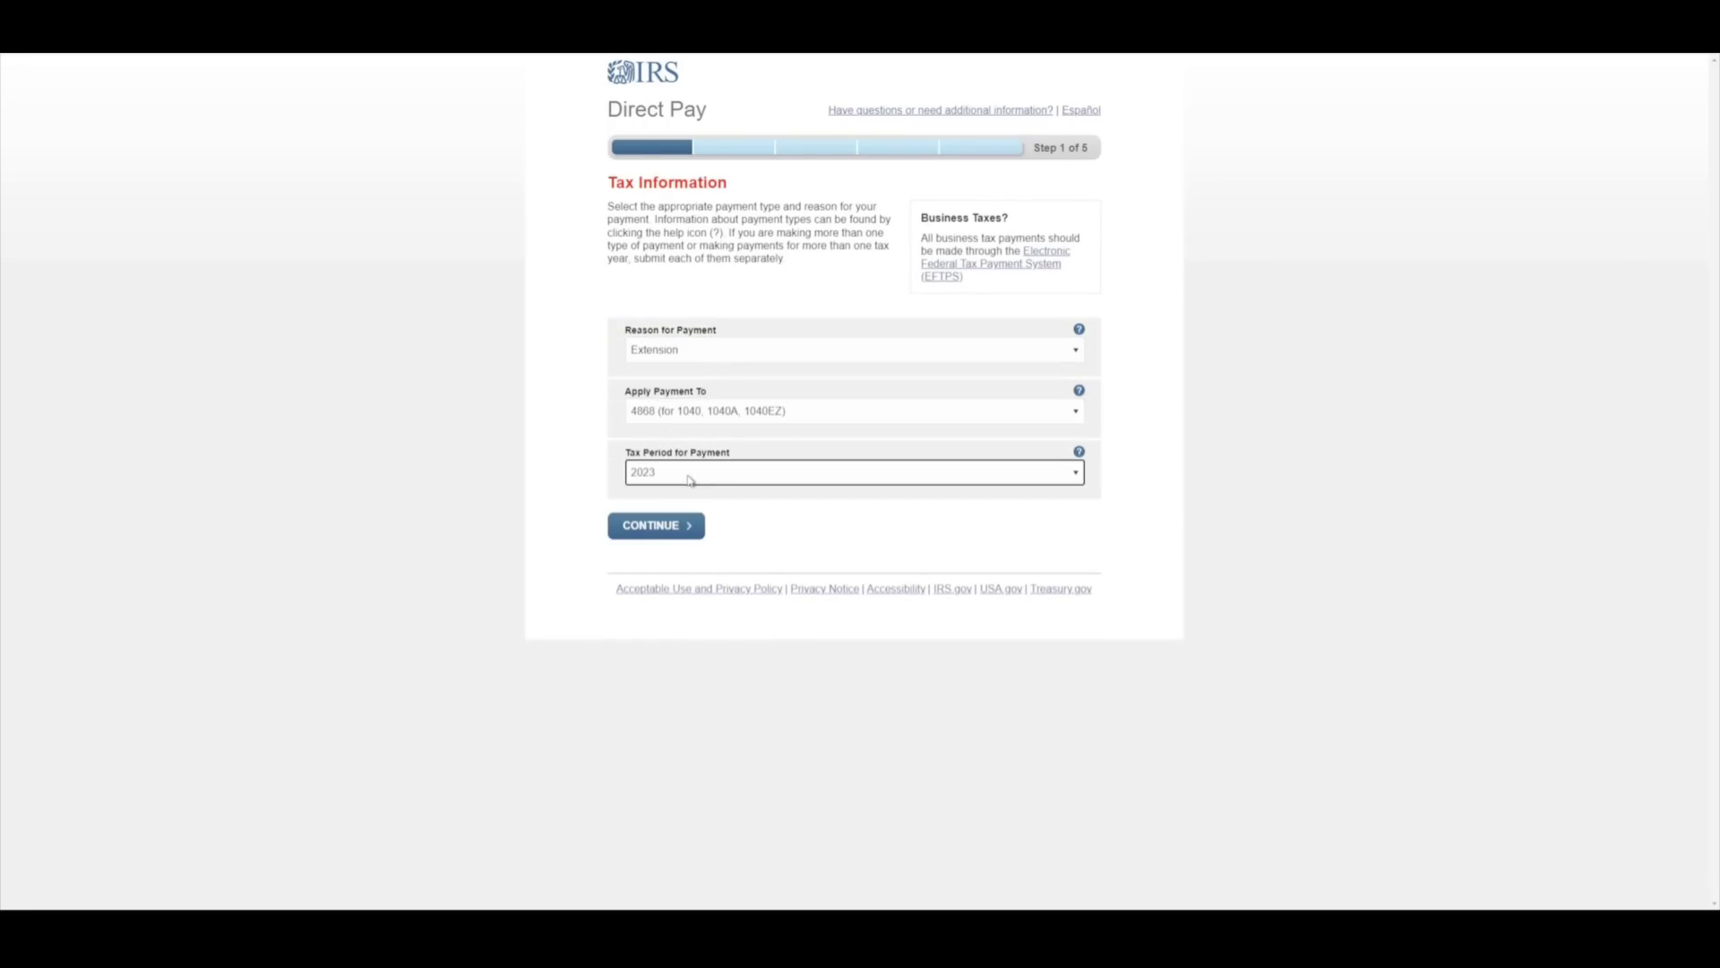
pyautogui.click(570, 473)
pyautogui.click(735, 477)
pyautogui.click(580, 493)
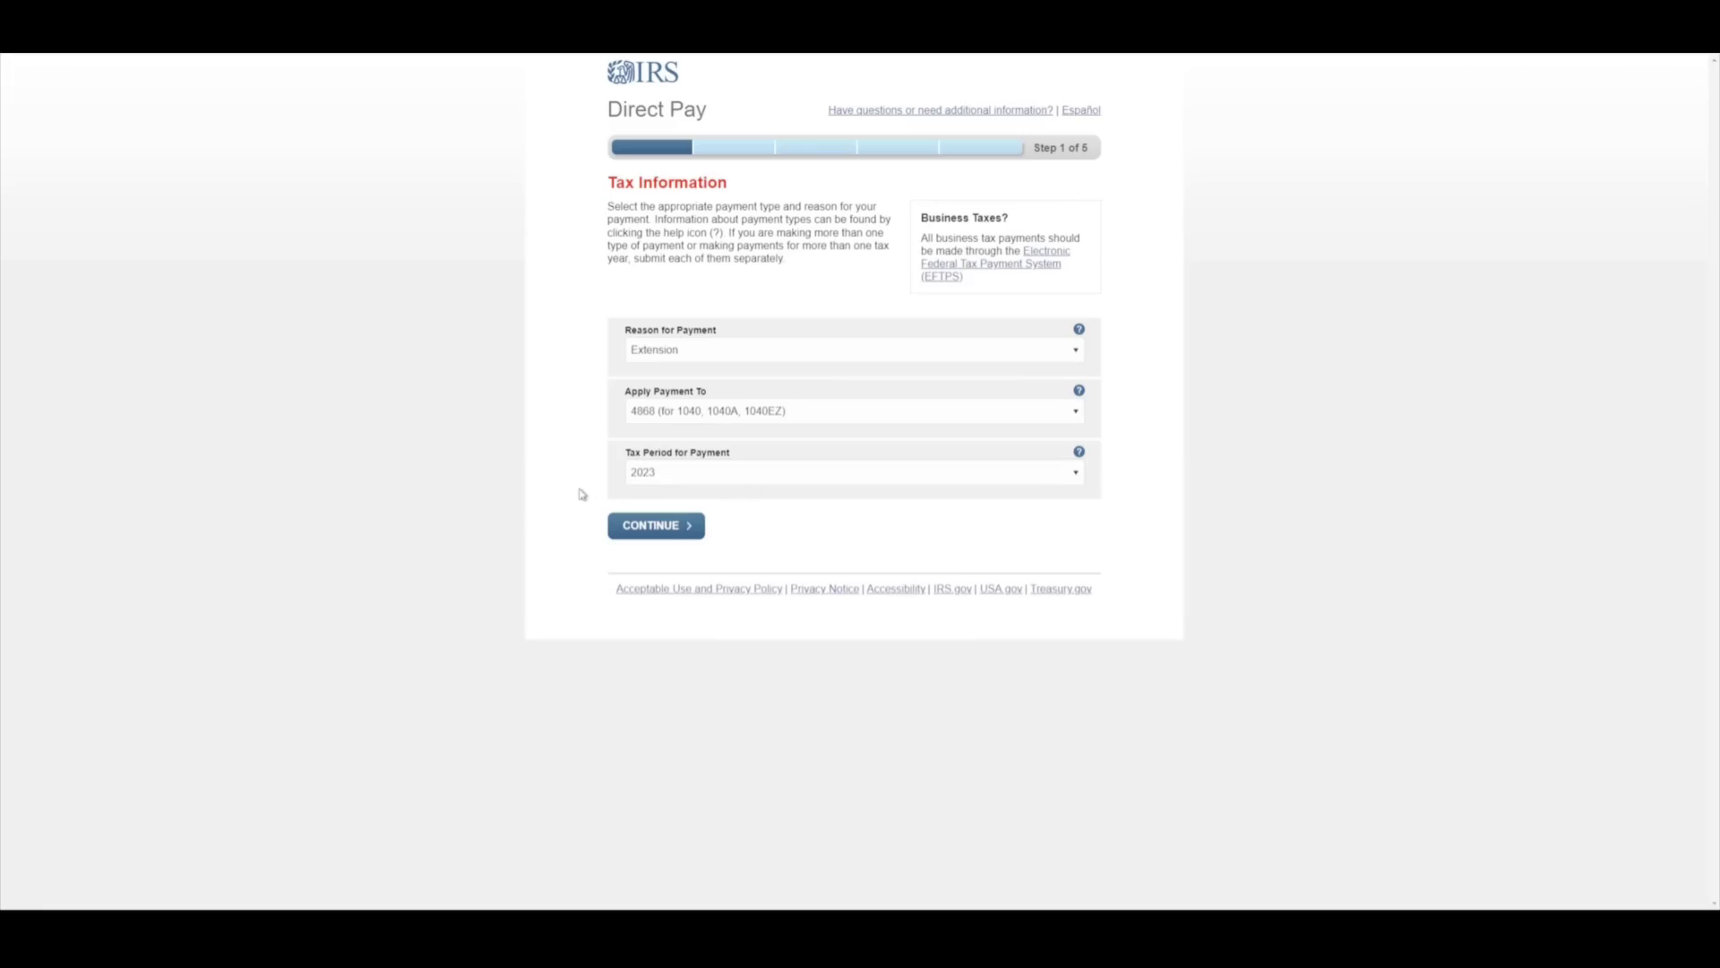
pyautogui.click(676, 532)
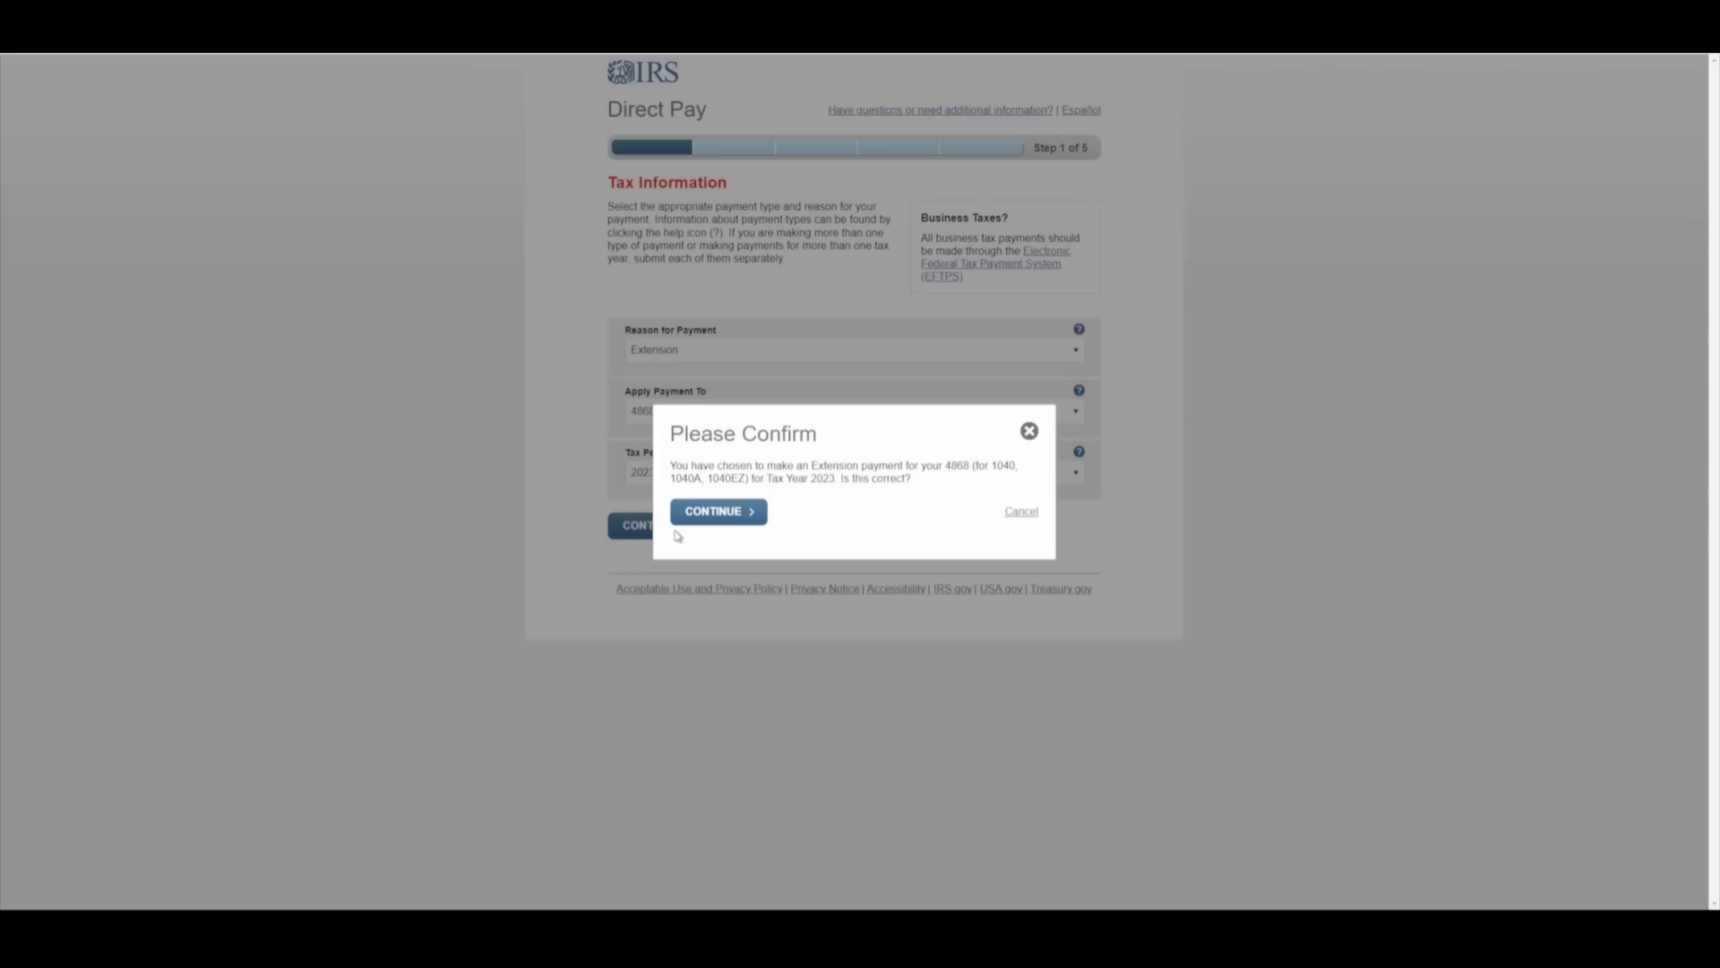
pyautogui.click(730, 519)
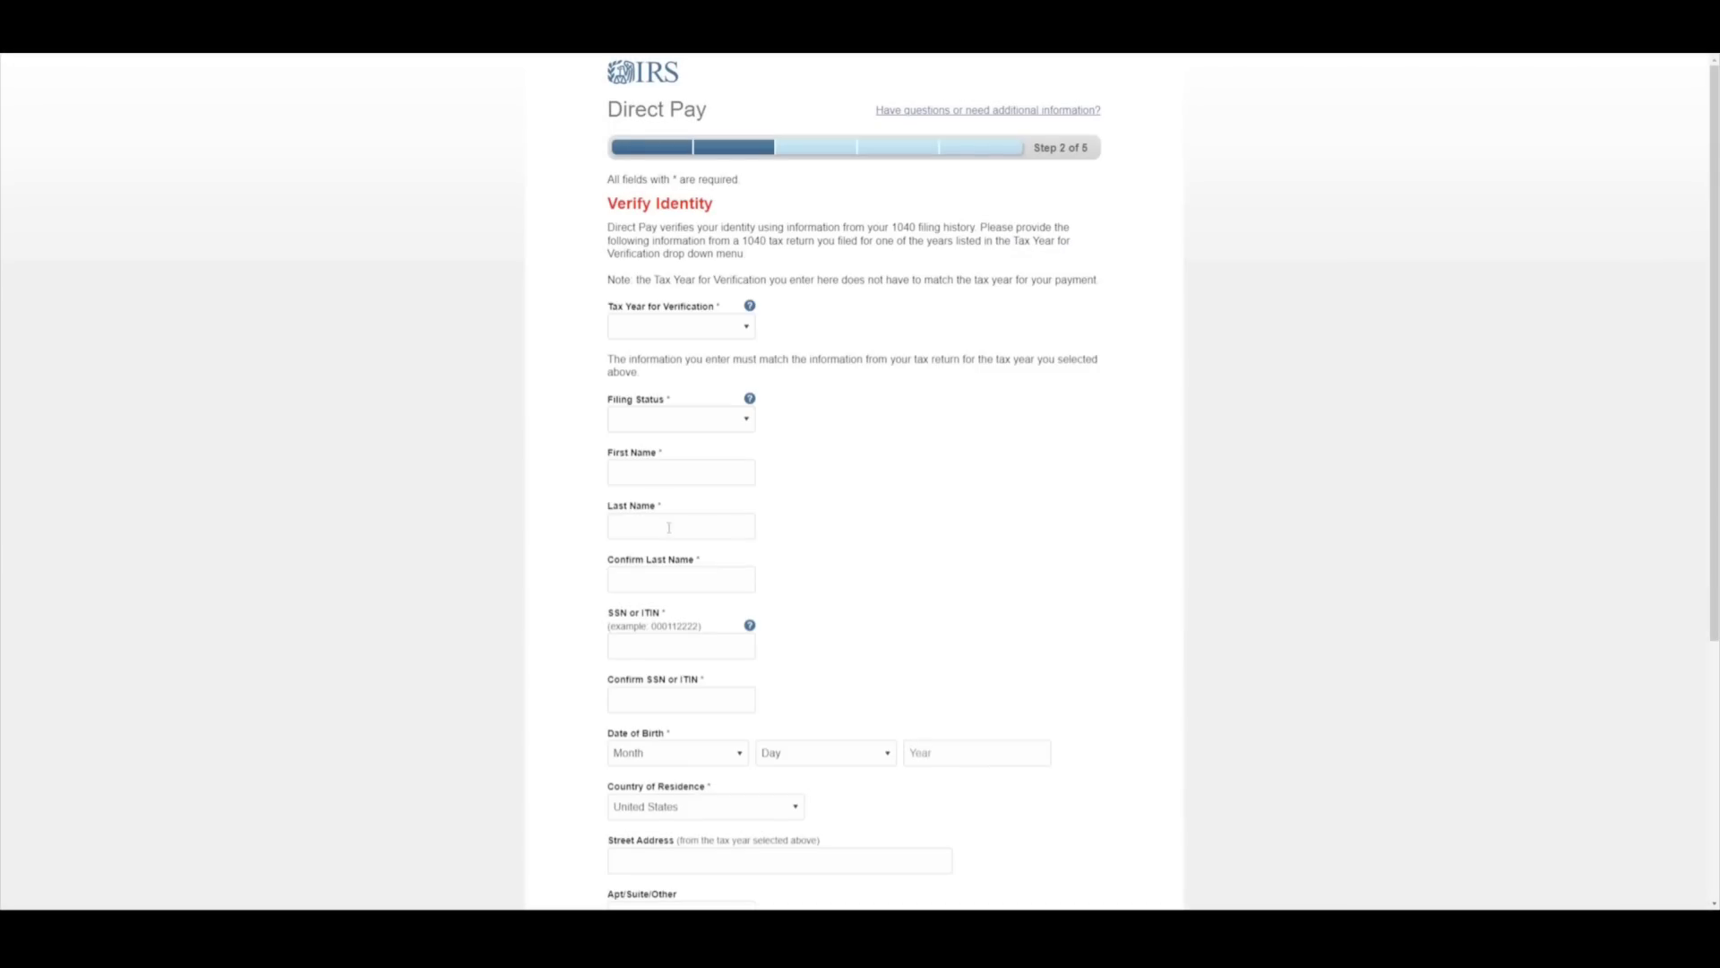
# Examine the Verify Identity form, including verification tax year, filing status, name, SSN or ITIN, date of birth and address fields
pyautogui.scroll(-1, 886, 468)
pyautogui.scroll(-4, 886, 468)
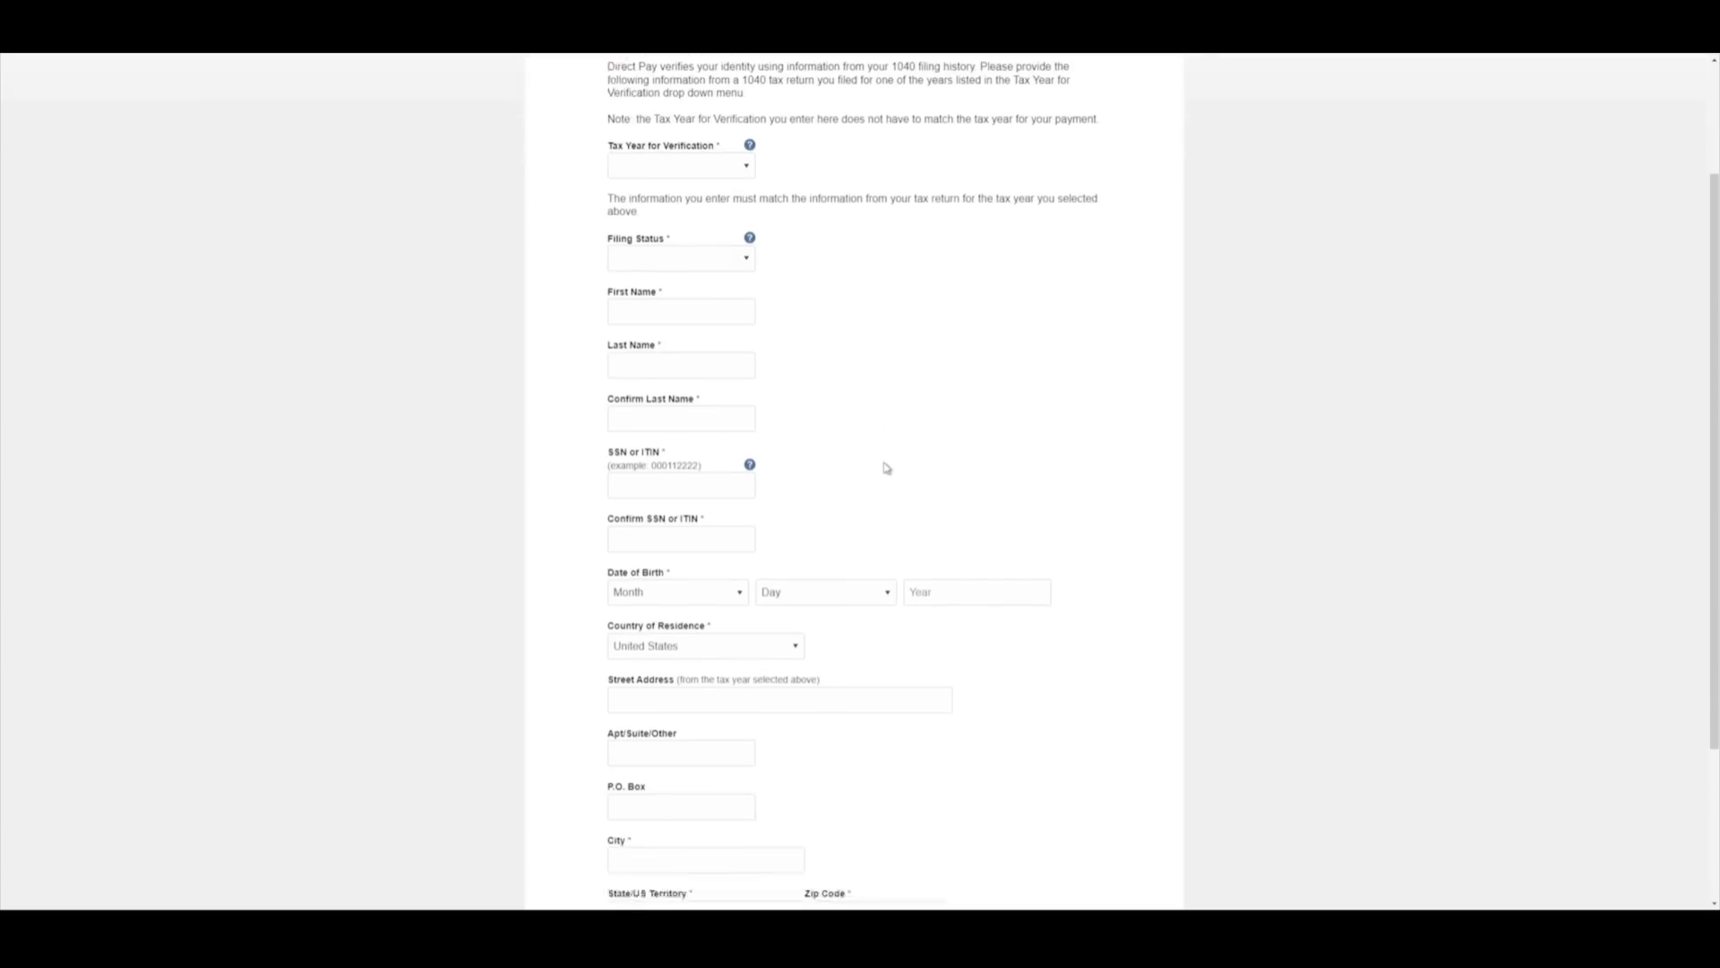
pyautogui.scroll(5, 888, 467)
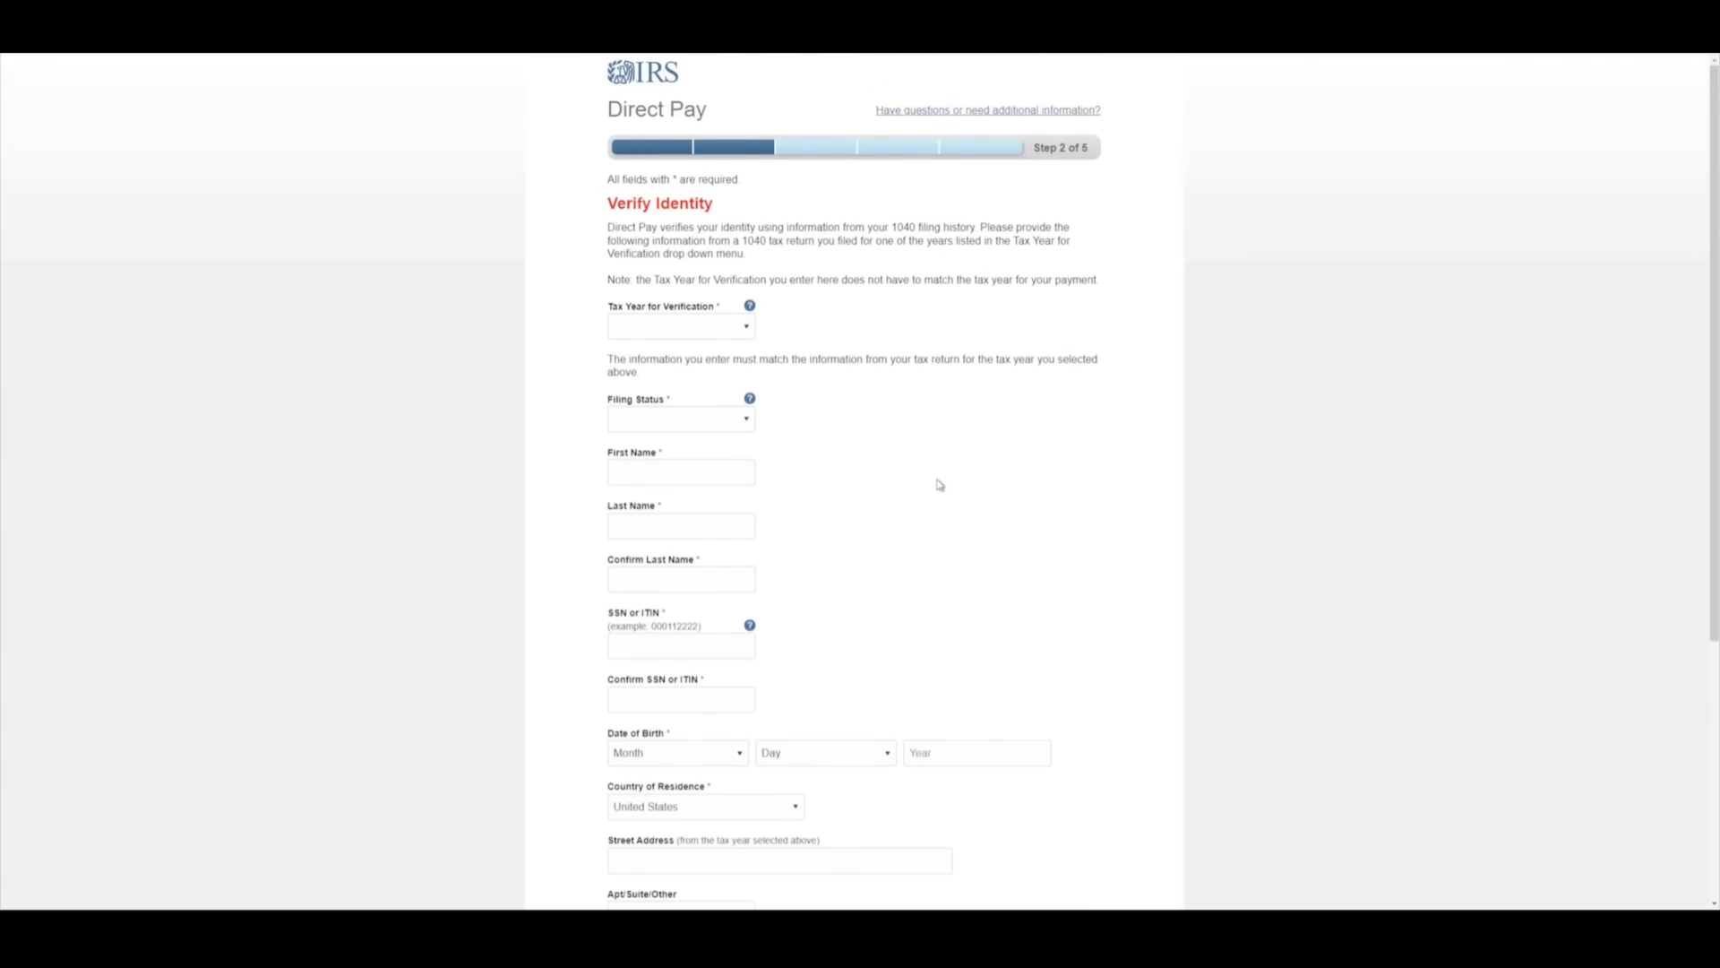
pyautogui.scroll(-5, 936, 489)
pyautogui.scroll(5, 939, 491)
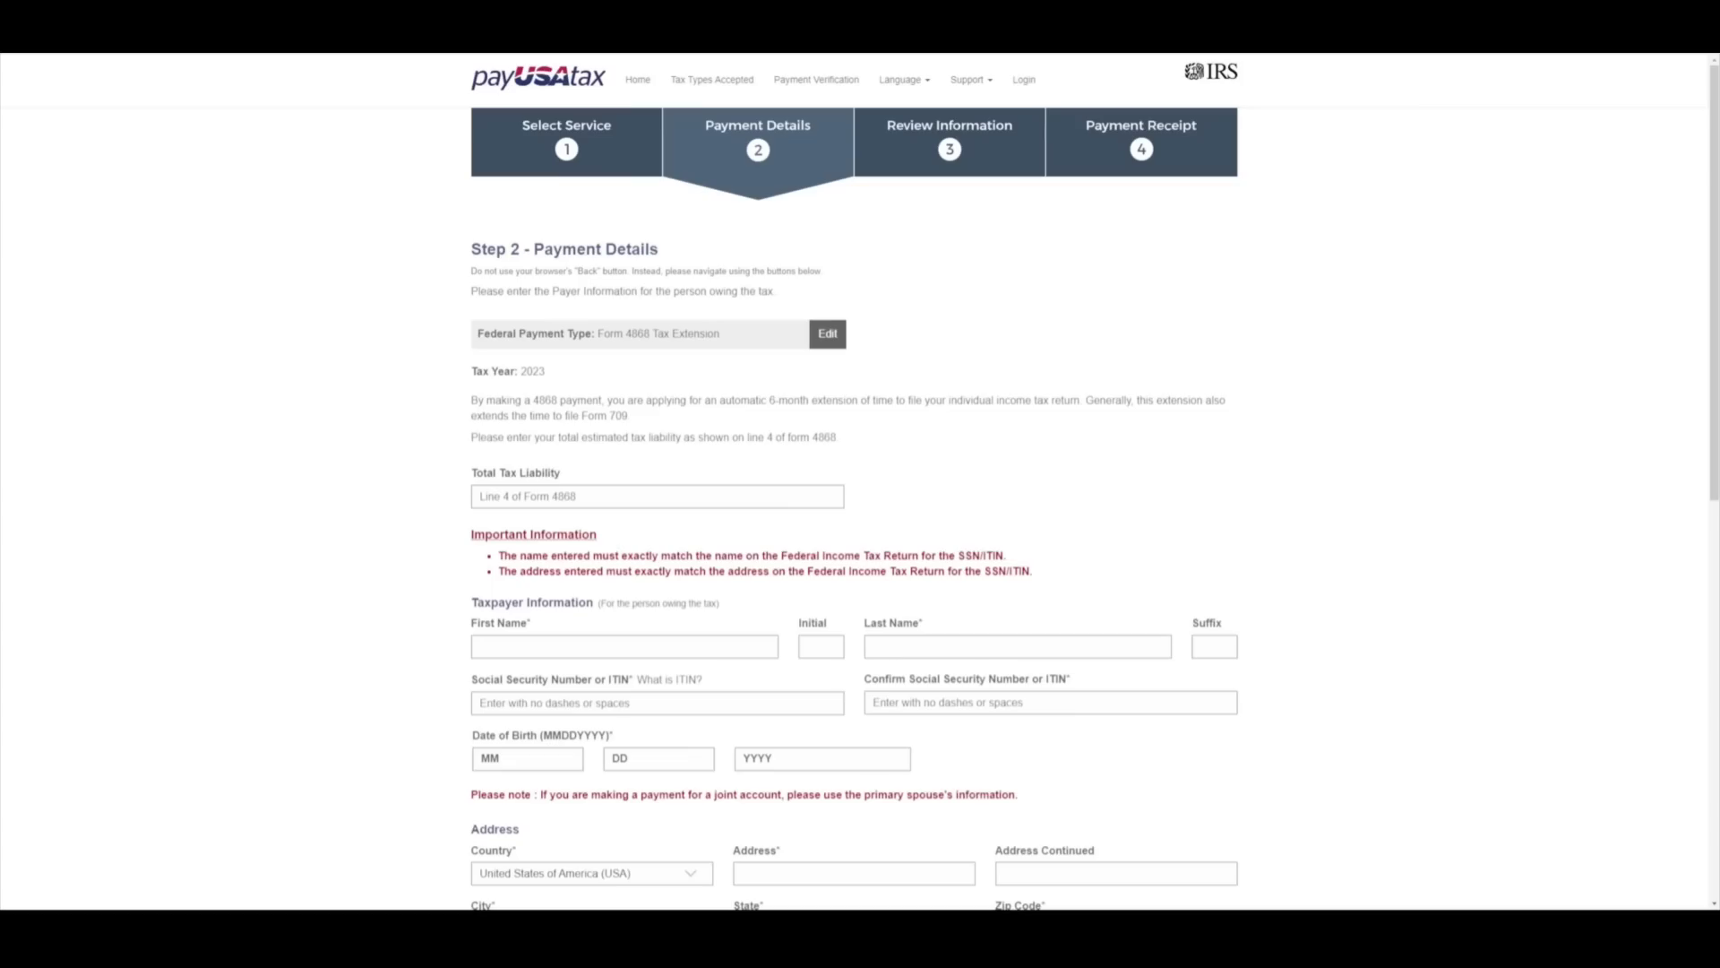
# Switch back to the payUSAtax payment details and review the Form 4868 extension notice, tax liability, taxpayer, address and contact fields
pyautogui.scroll(-3, 356, 435)
pyautogui.scroll(-5, 358, 439)
pyautogui.scroll(8, 361, 448)
pyautogui.scroll(-7, 518, 527)
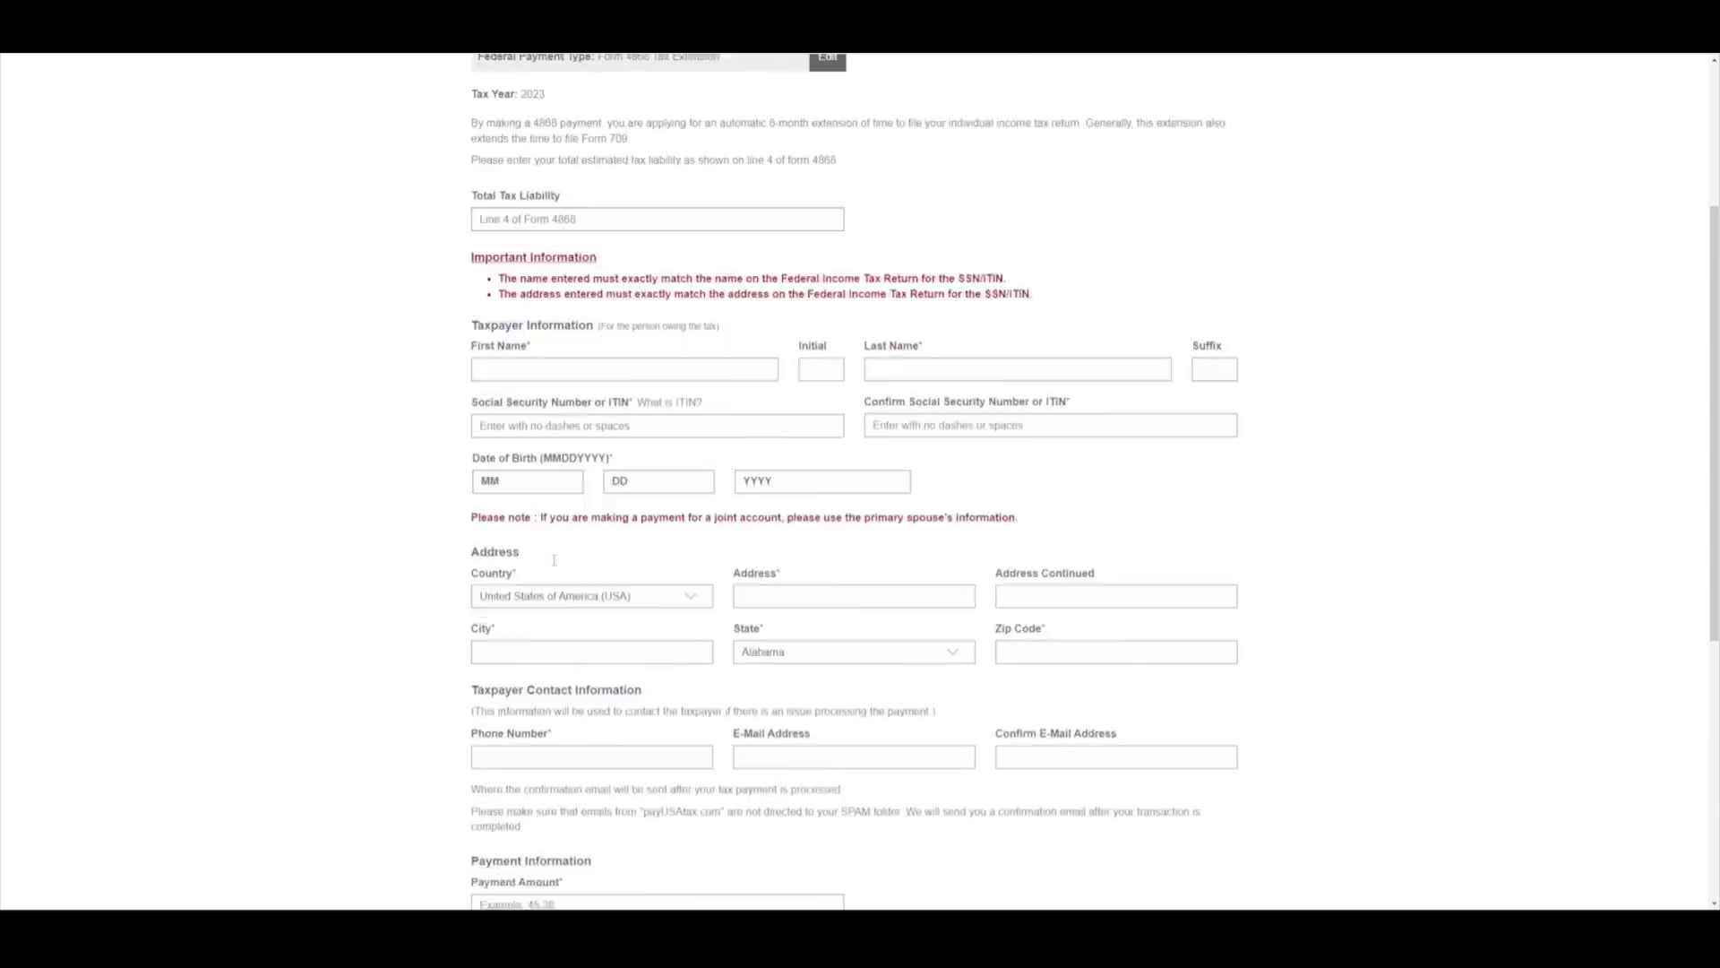
pyautogui.scroll(7, 554, 560)
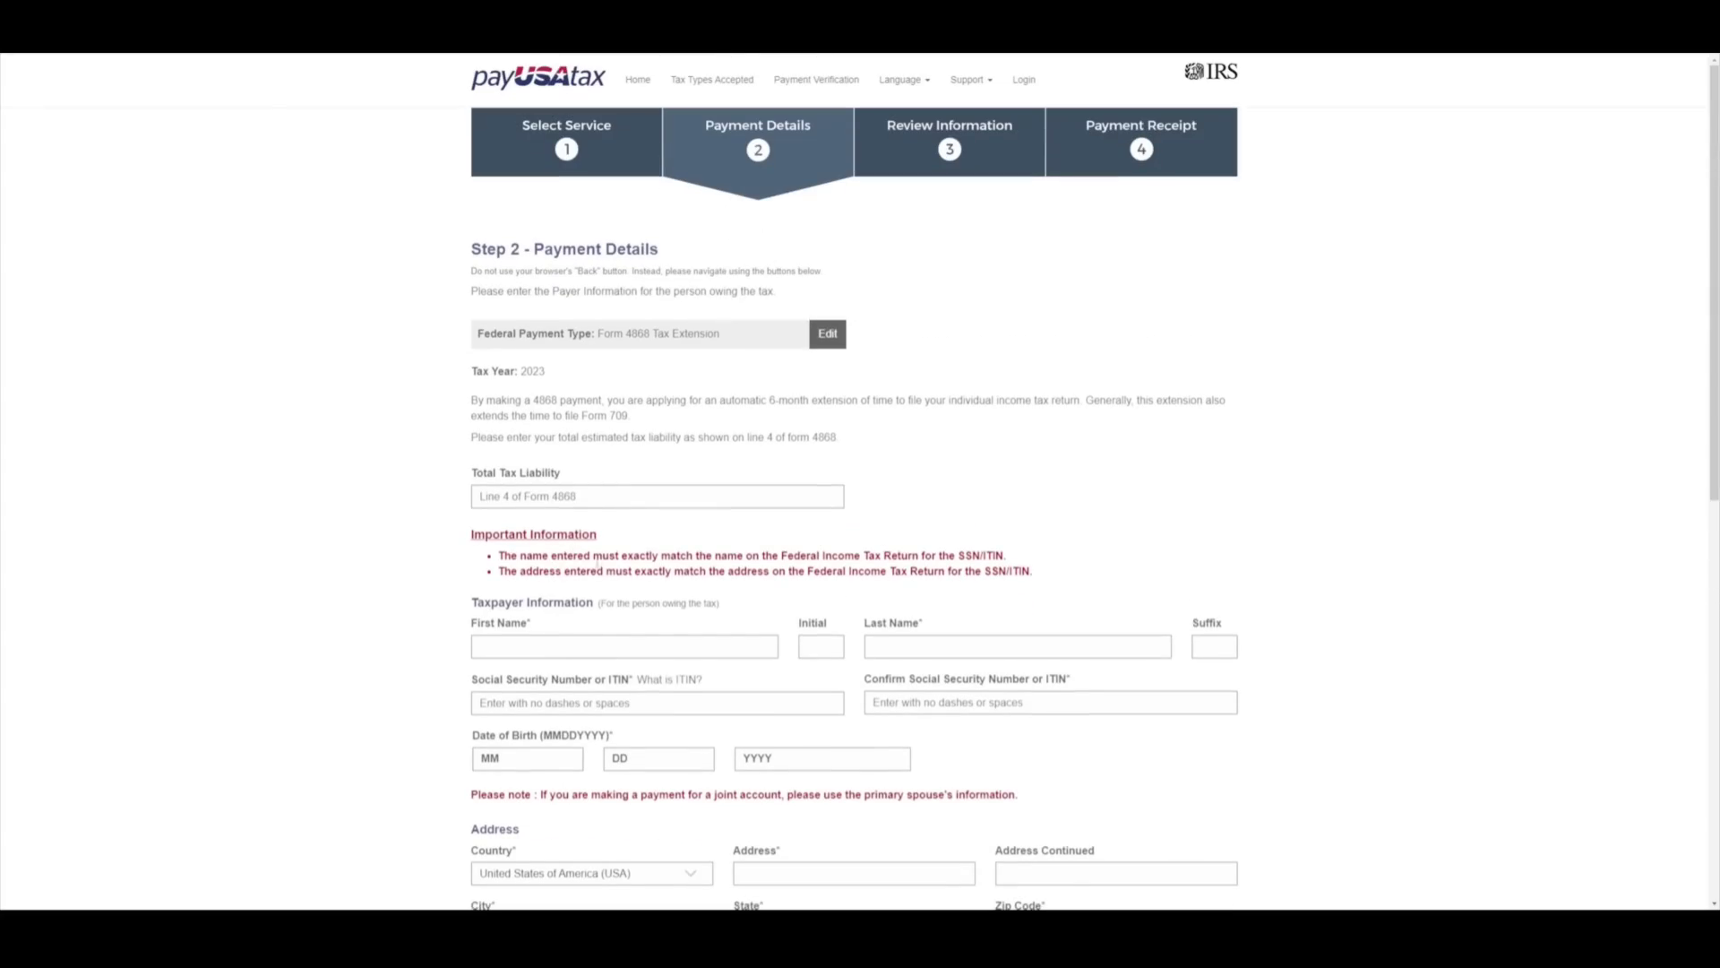